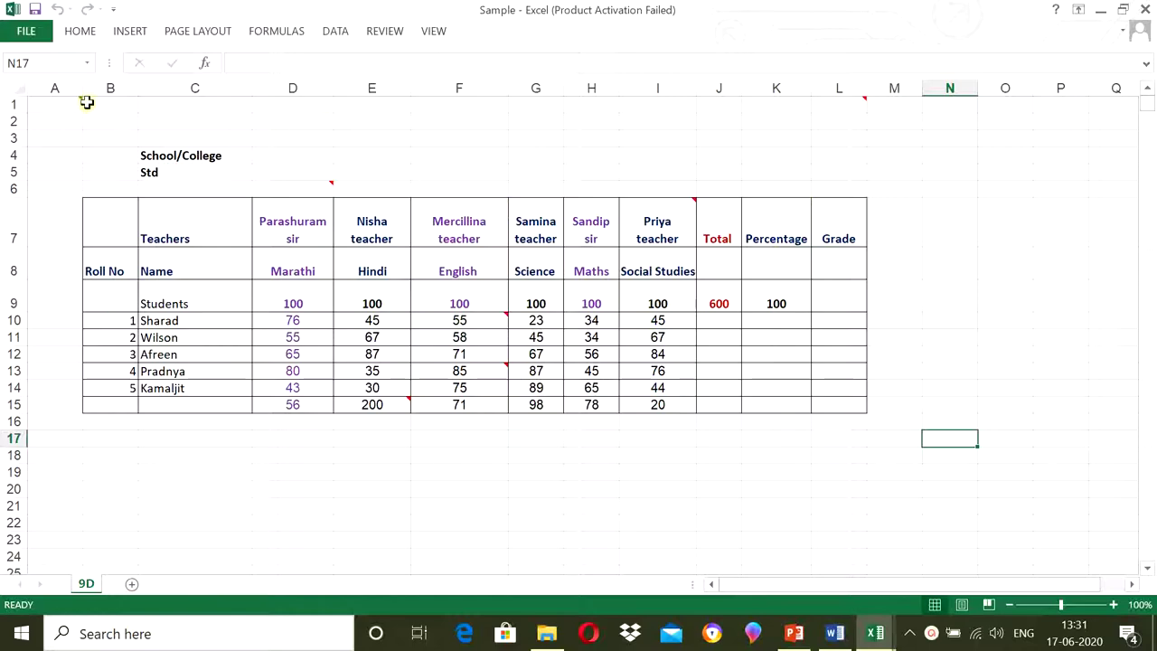
Open General Options from Sample's Save As dialog for the work from home folder
{"action": "left_click", "coordinate": [26, 31]}
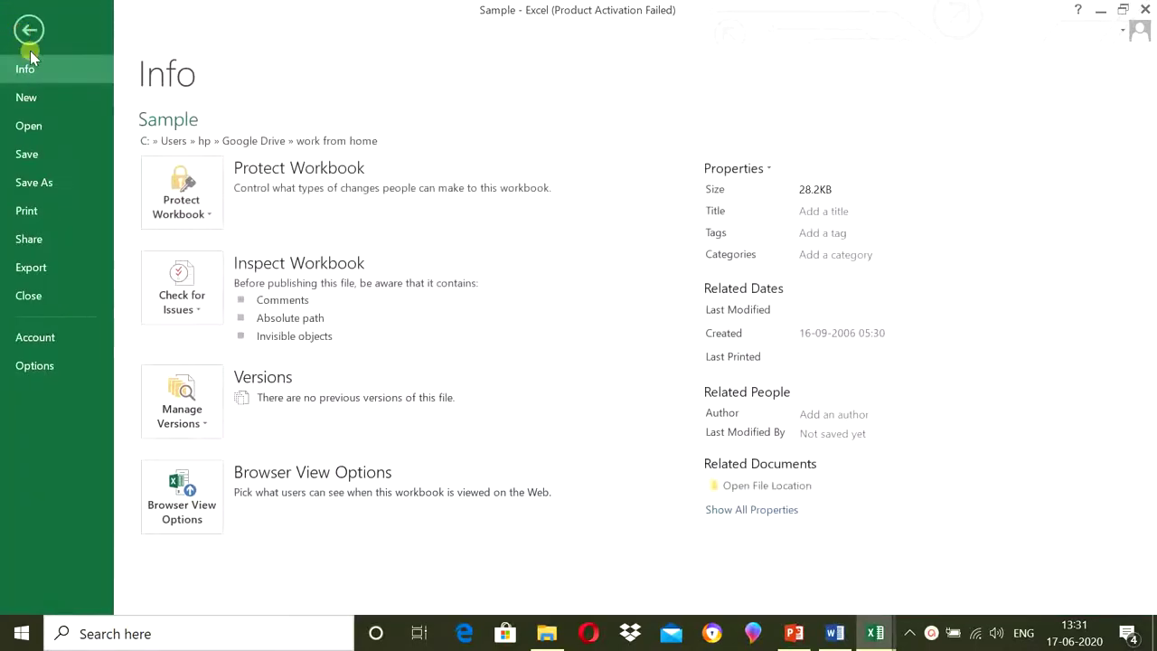
{"action": "left_click", "coordinate": [83, 181]}
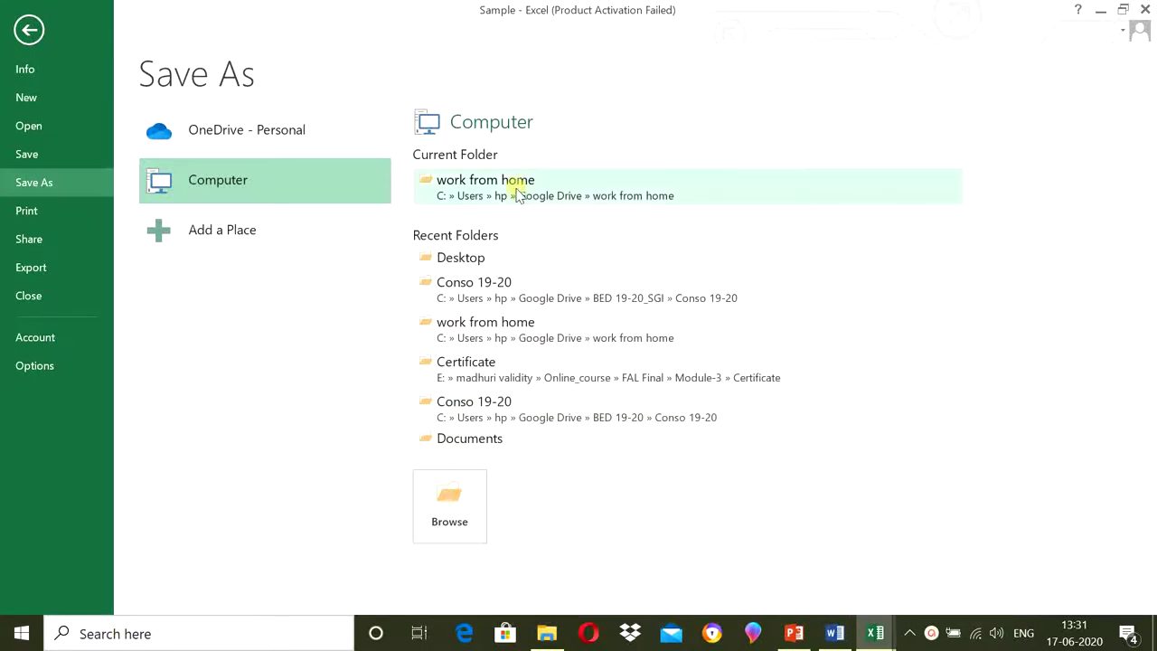
{"action": "left_click", "coordinate": [490, 177]}
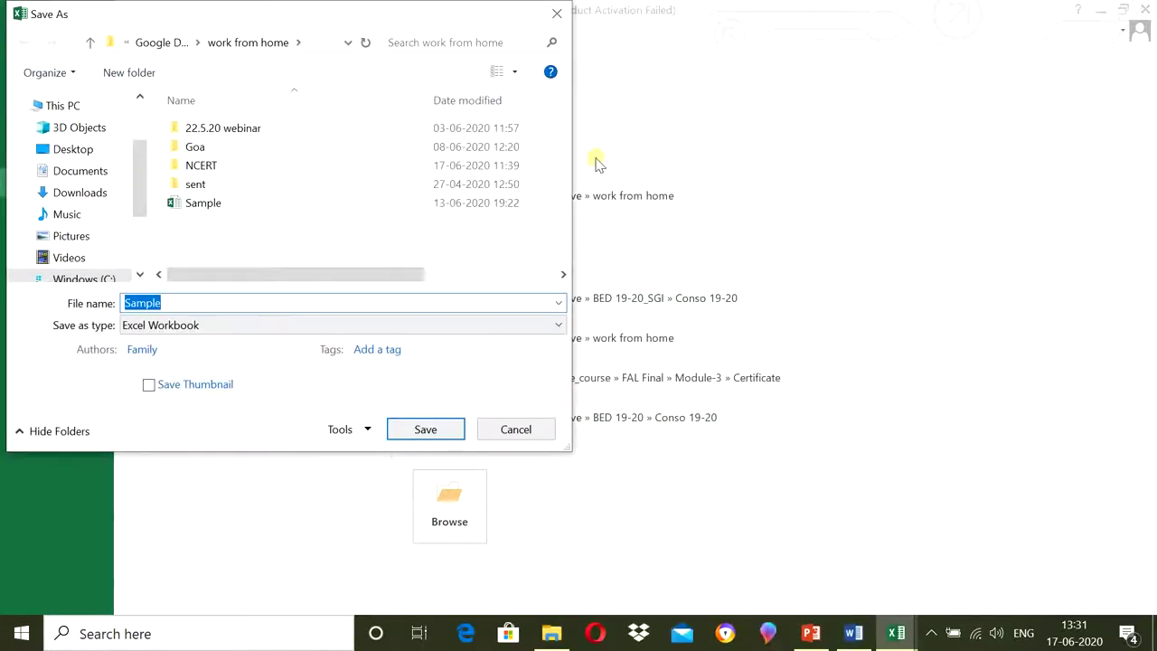
{"action": "left_click", "coordinate": [368, 431]}
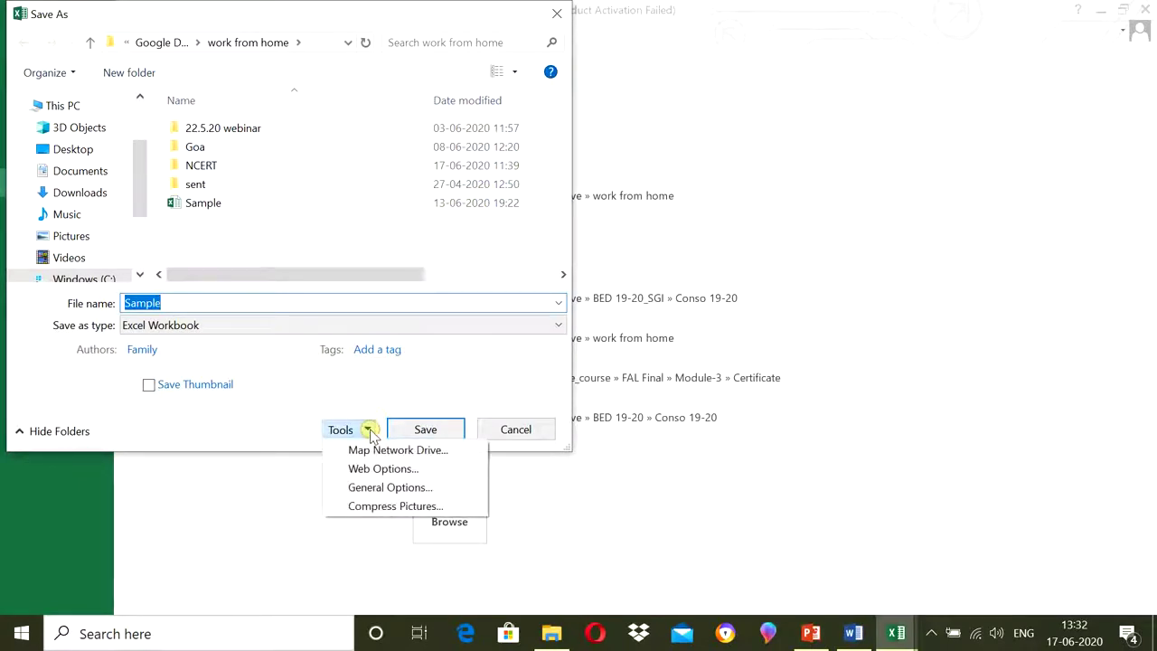
{"action": "left_click", "coordinate": [407, 489]}
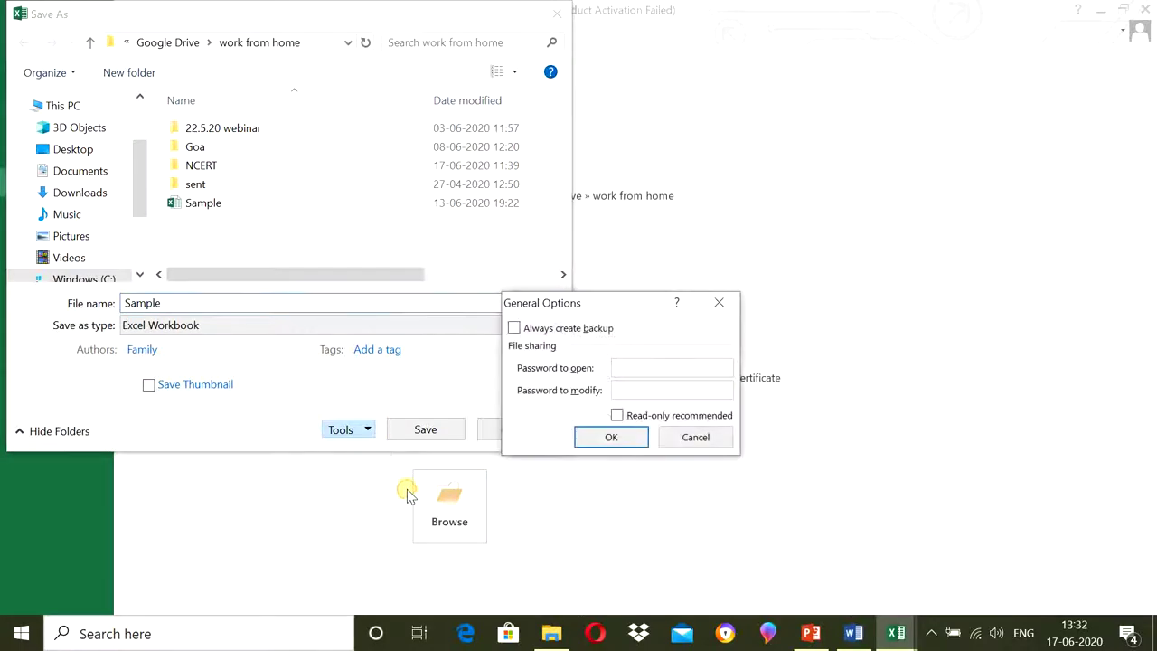
Enter a four-character password in both Password to open and Password to modify
{"action": "left_click", "coordinate": [644, 365]}
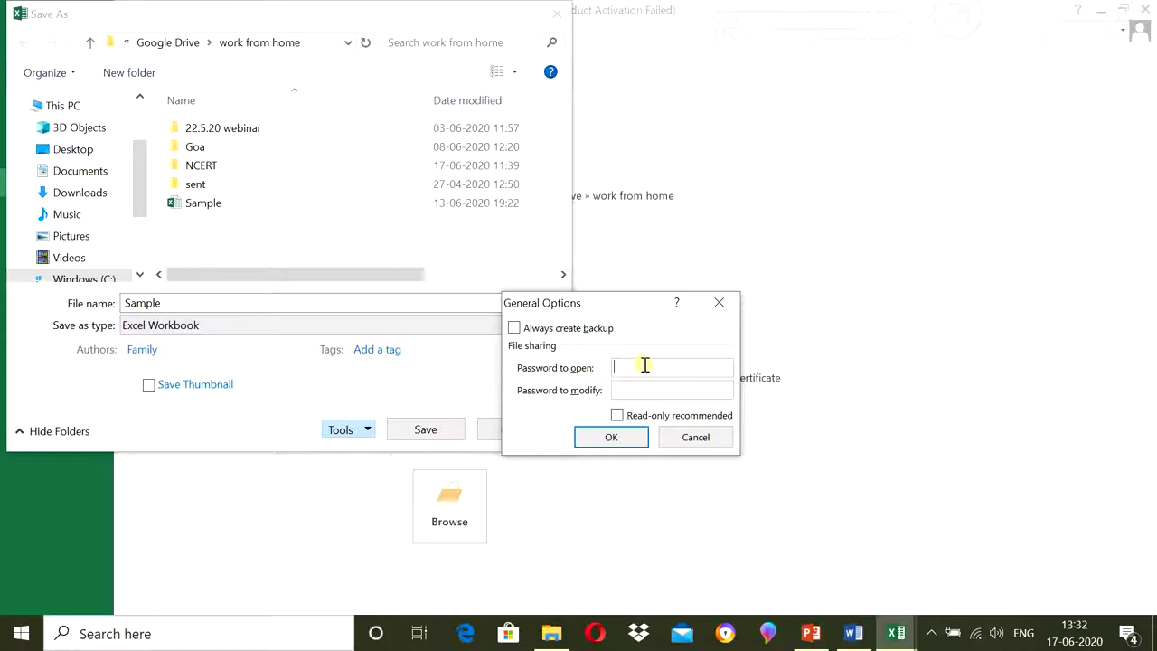
{"action": "left_click", "coordinate": [643, 390]}
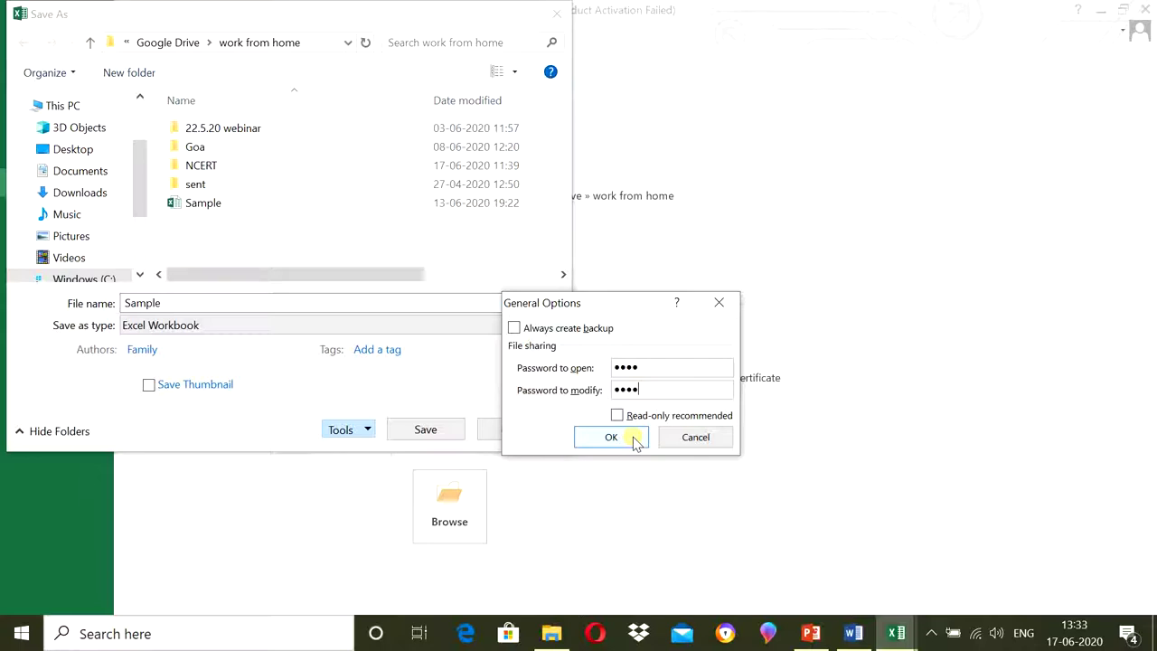
Accept the password settings and re-enter the open and modify passwords to confirm them
{"action": "left_click", "coordinate": [611, 437]}
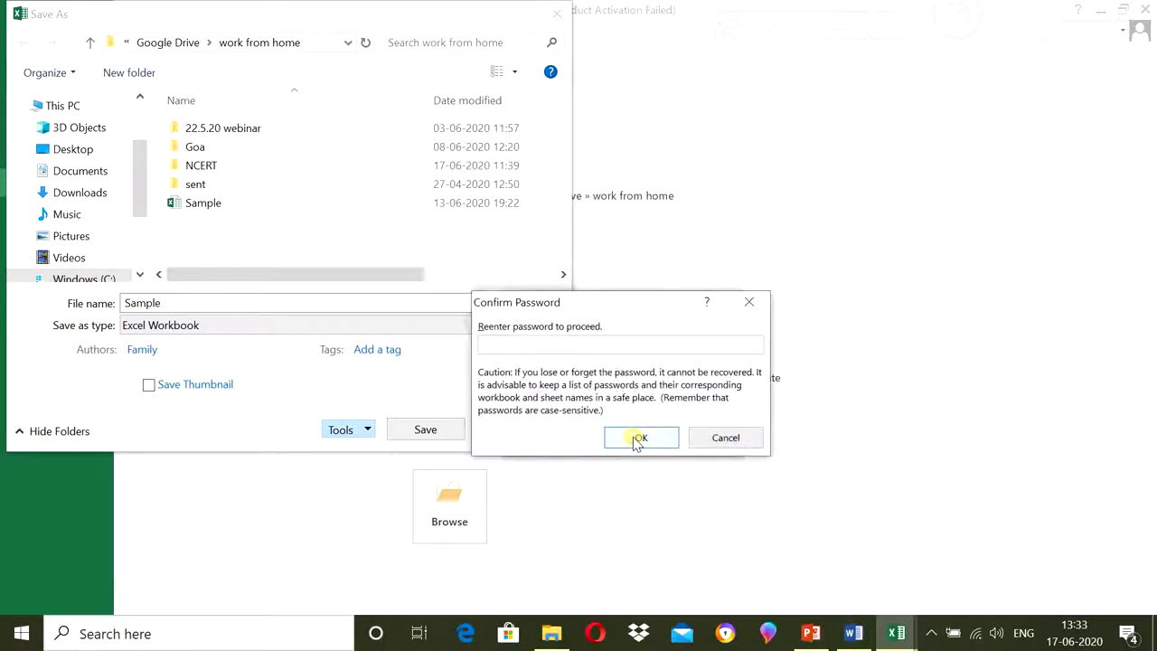
{"action": "left_click", "coordinate": [638, 439]}
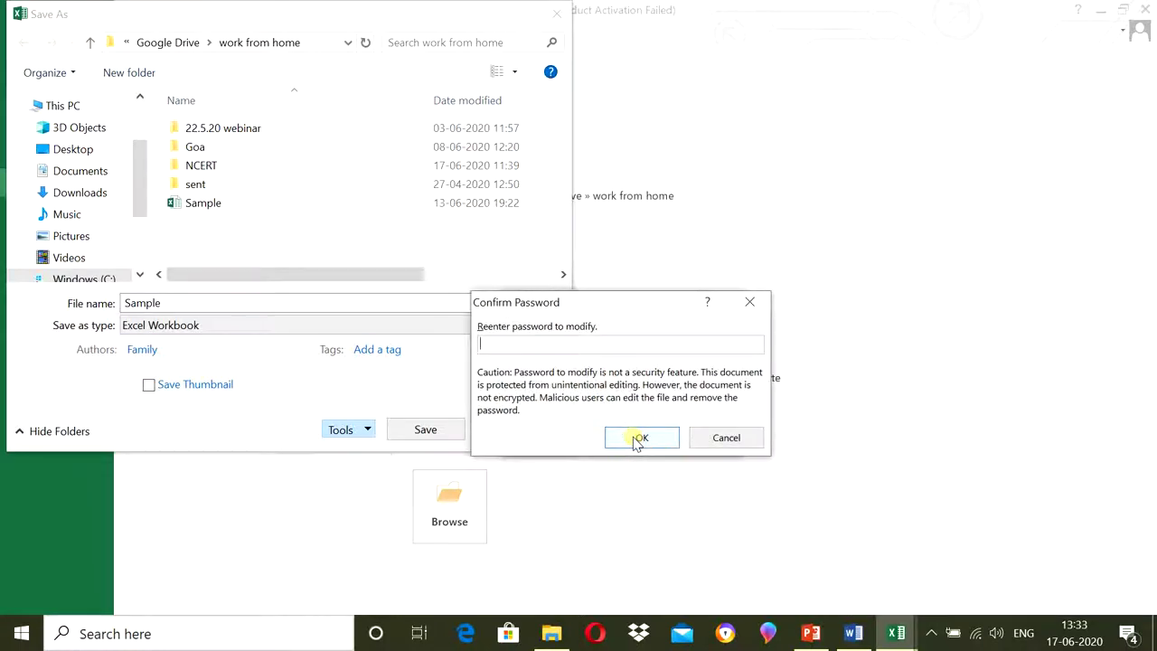
{"action": "left_click", "coordinate": [638, 440]}
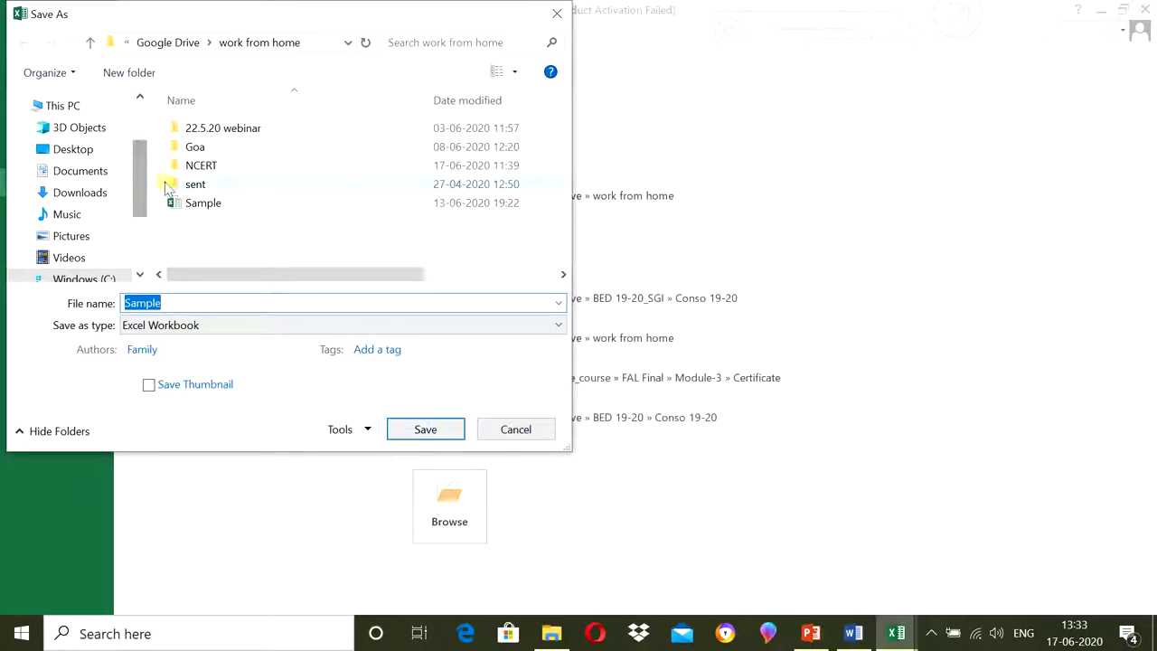
Save the Sample workbook to the Desktop via Quick access
{"action": "left_click_drag", "start_coordinate": [141, 188], "coordinate": [140, 153]}
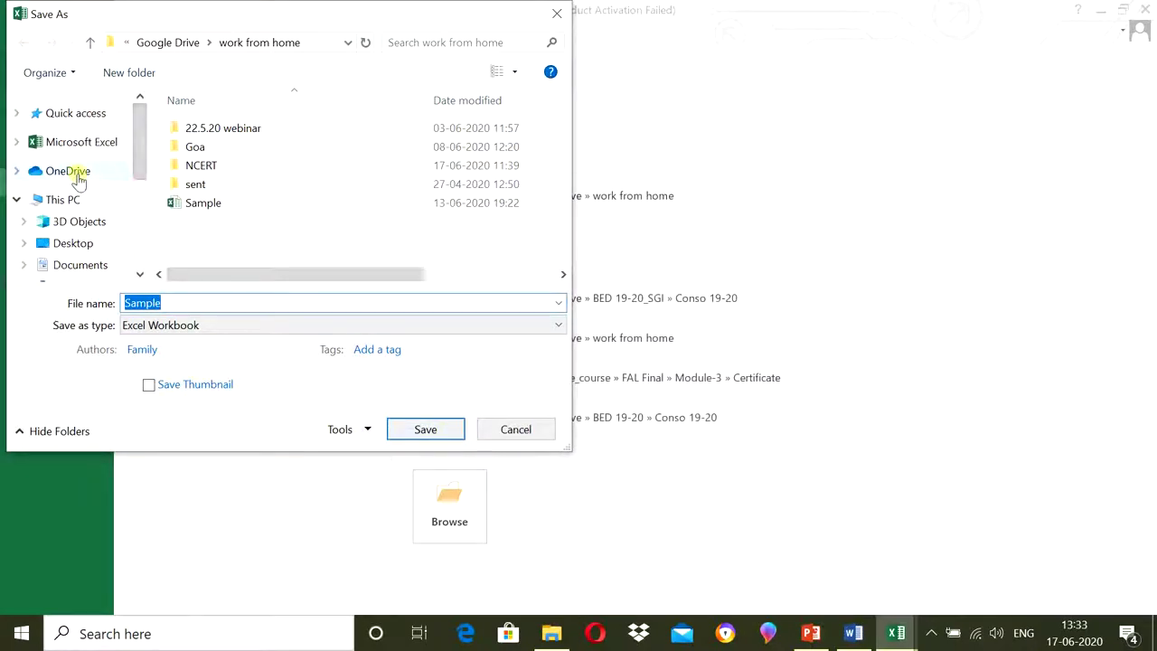
{"action": "left_click", "coordinate": [71, 113]}
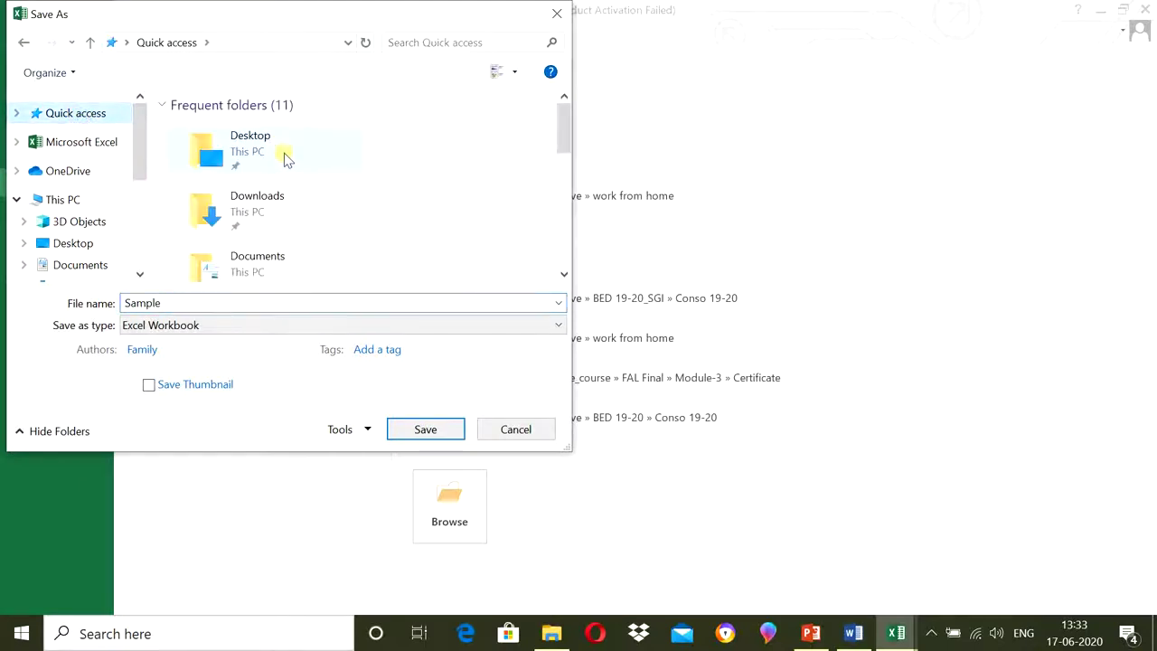
{"action": "double_click", "coordinate": [285, 160]}
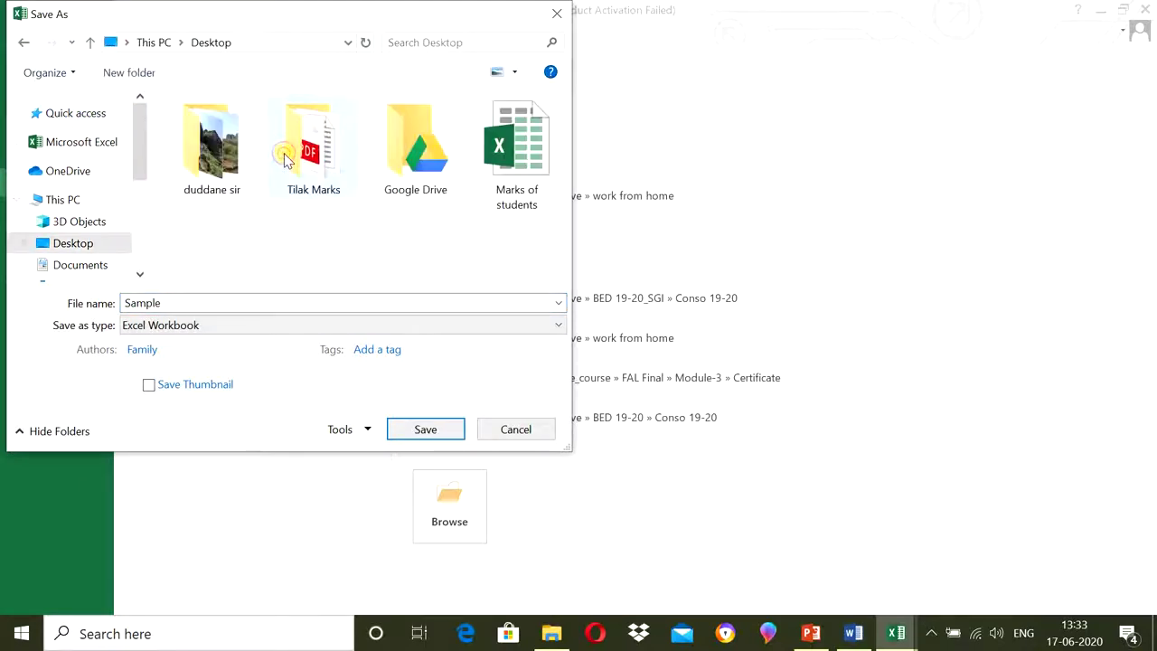
{"action": "left_click", "coordinate": [425, 432]}
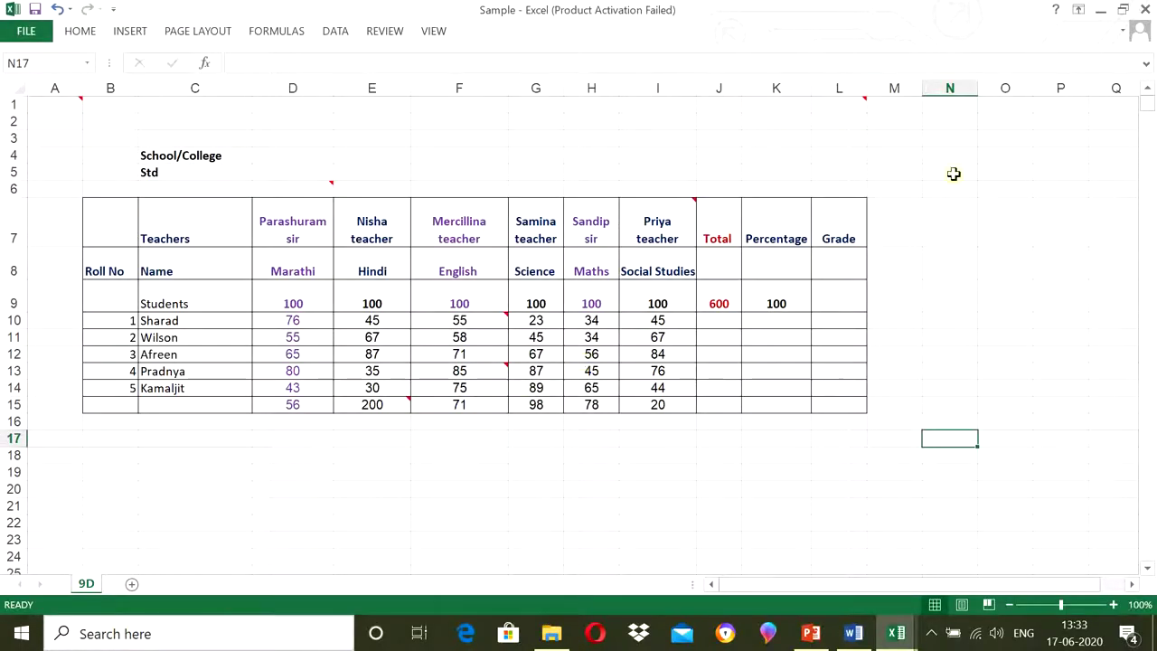
Close Excel, reopen Sample from the desktop with both passwords, and dismiss the activation notice
{"action": "left_click", "coordinate": [1146, 9]}
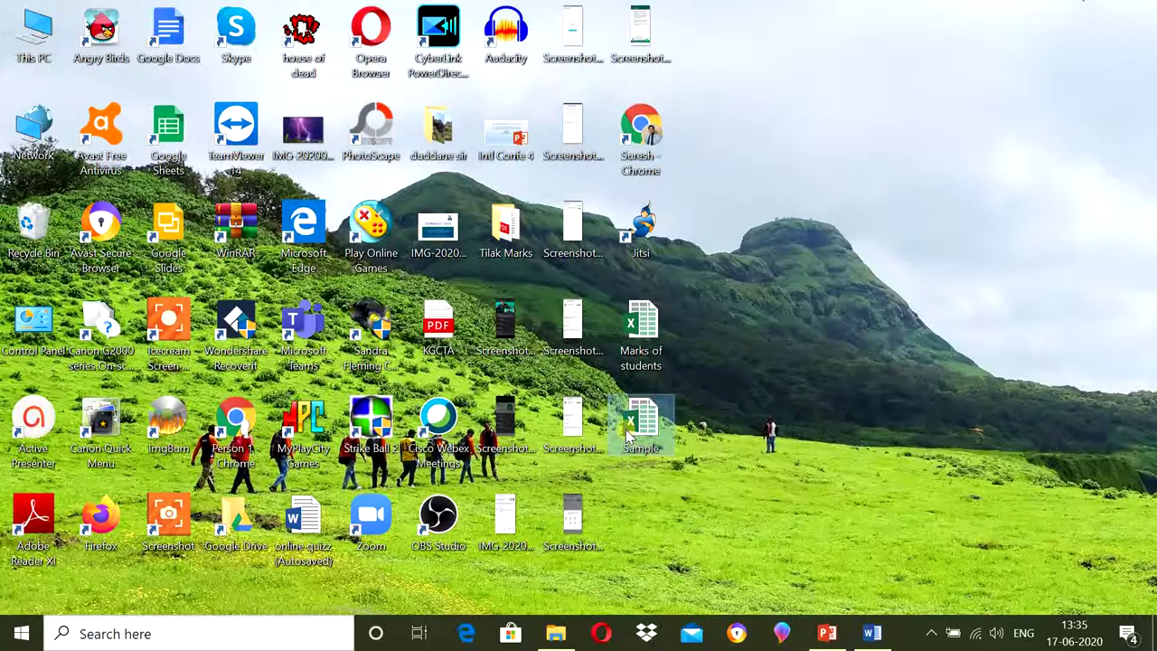
{"action": "double_click", "coordinate": [627, 435]}
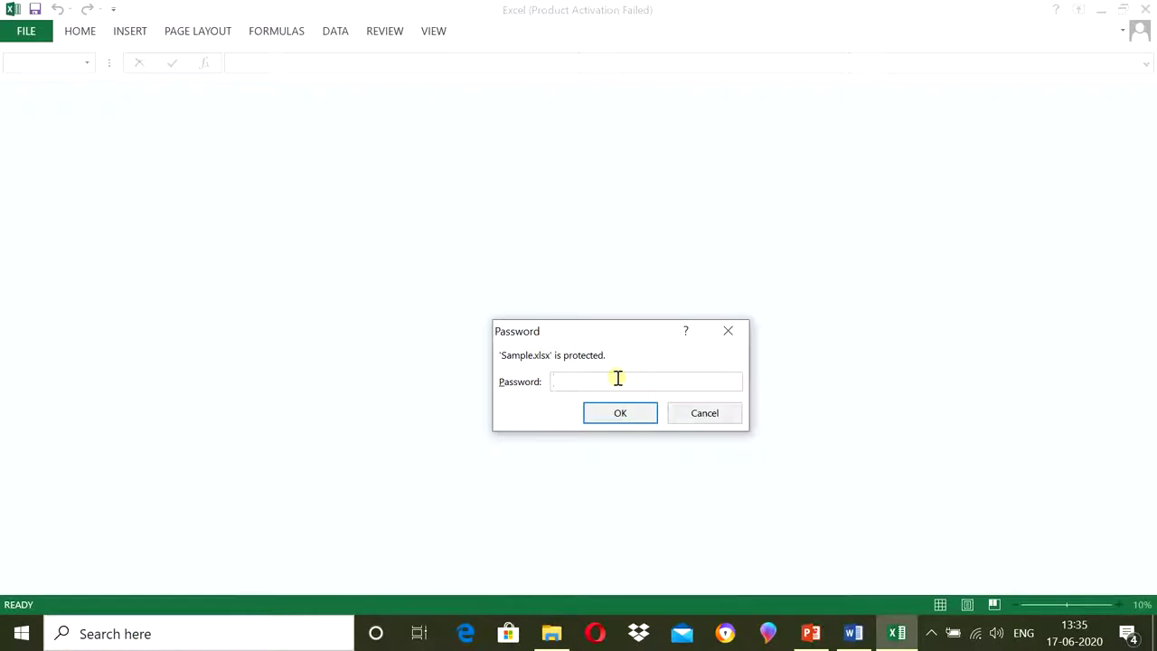
{"action": "left_click", "coordinate": [620, 414]}
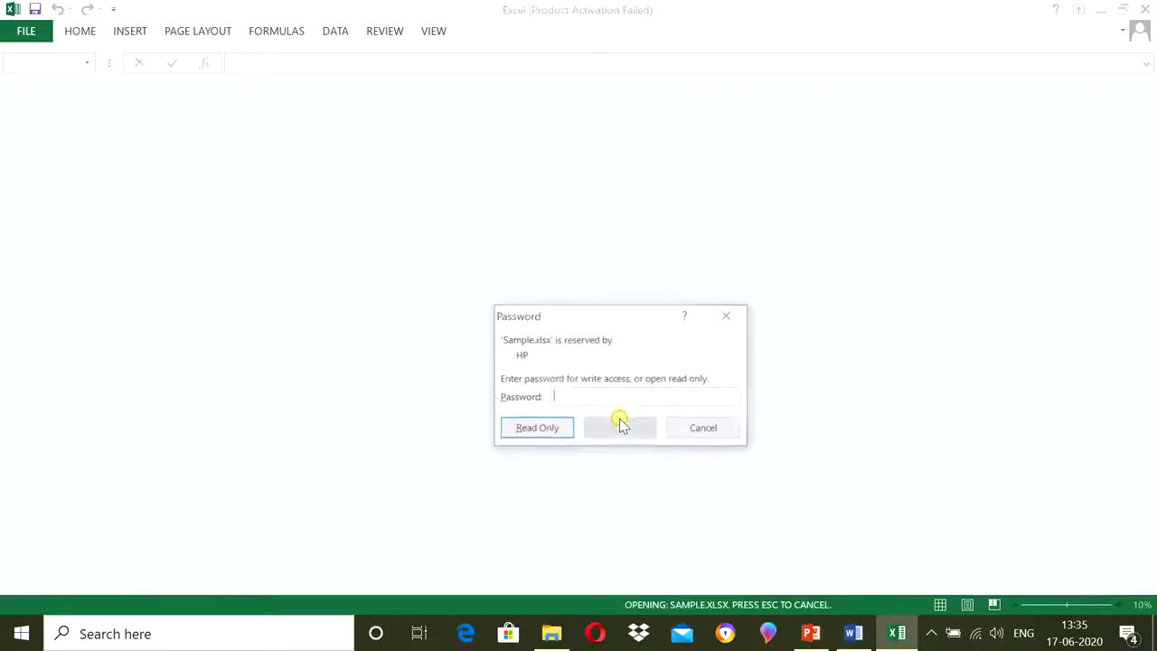
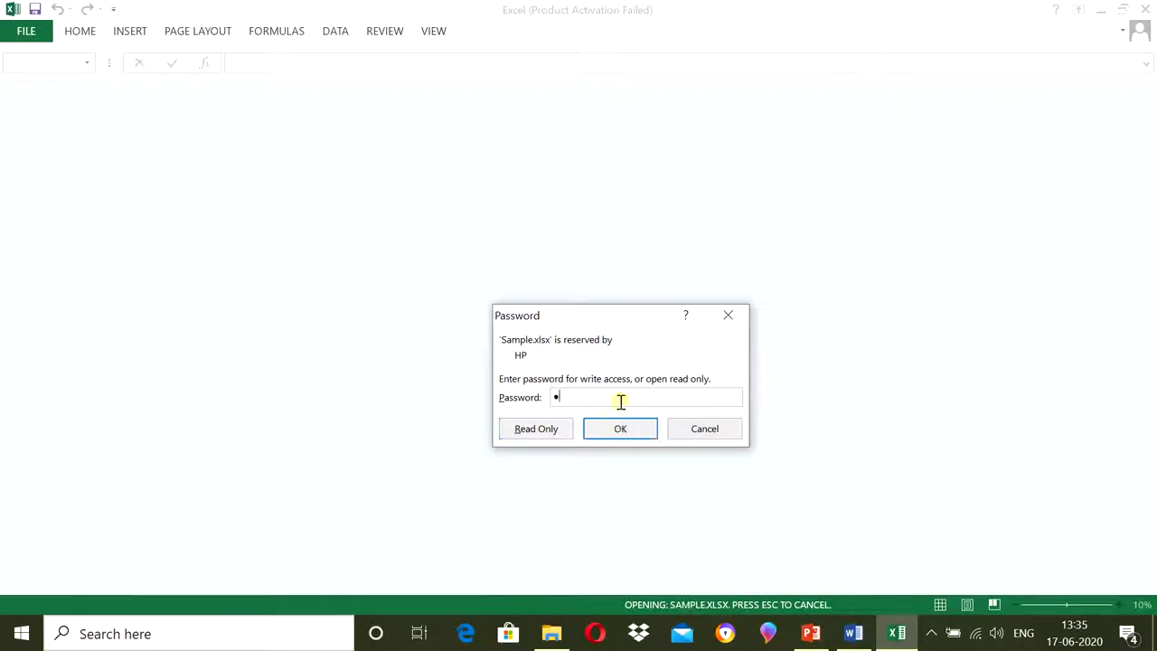
{"action": "left_click", "coordinate": [620, 428]}
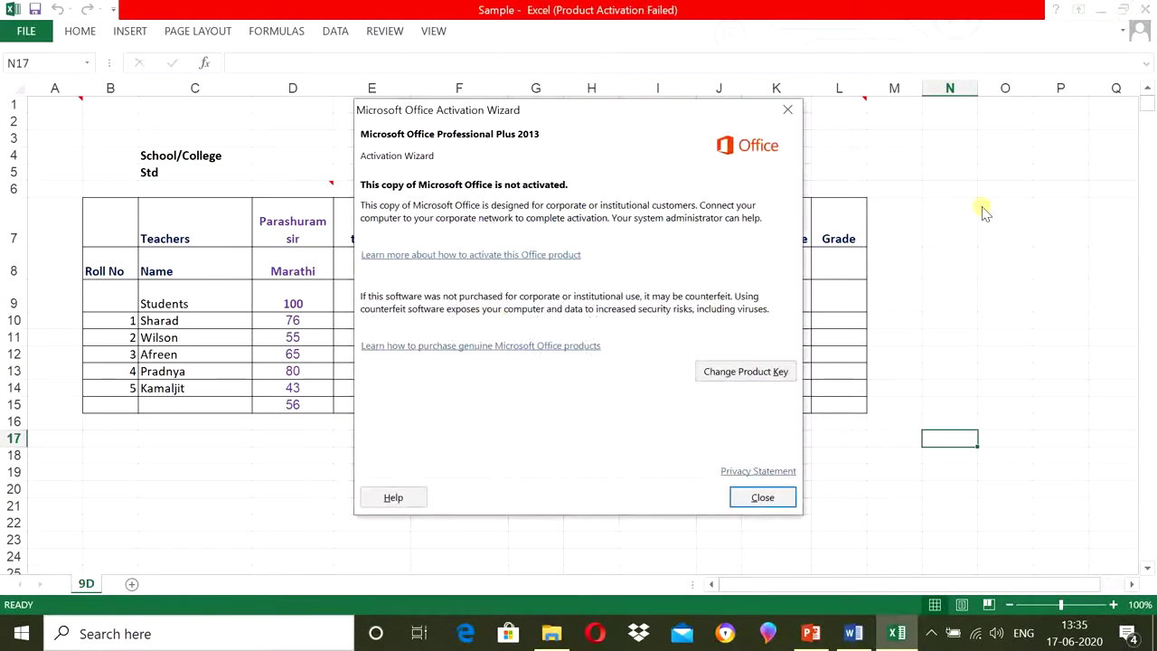
{"action": "left_click", "coordinate": [779, 494]}
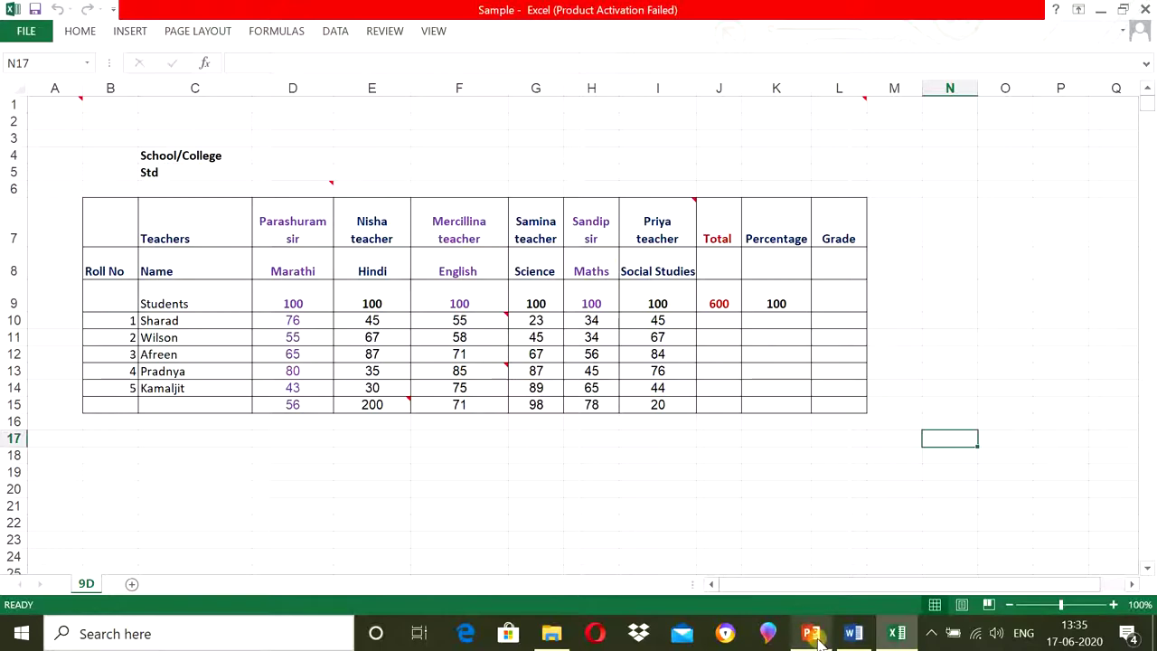
{"action": "mouse_move", "coordinate": [896, 633]}
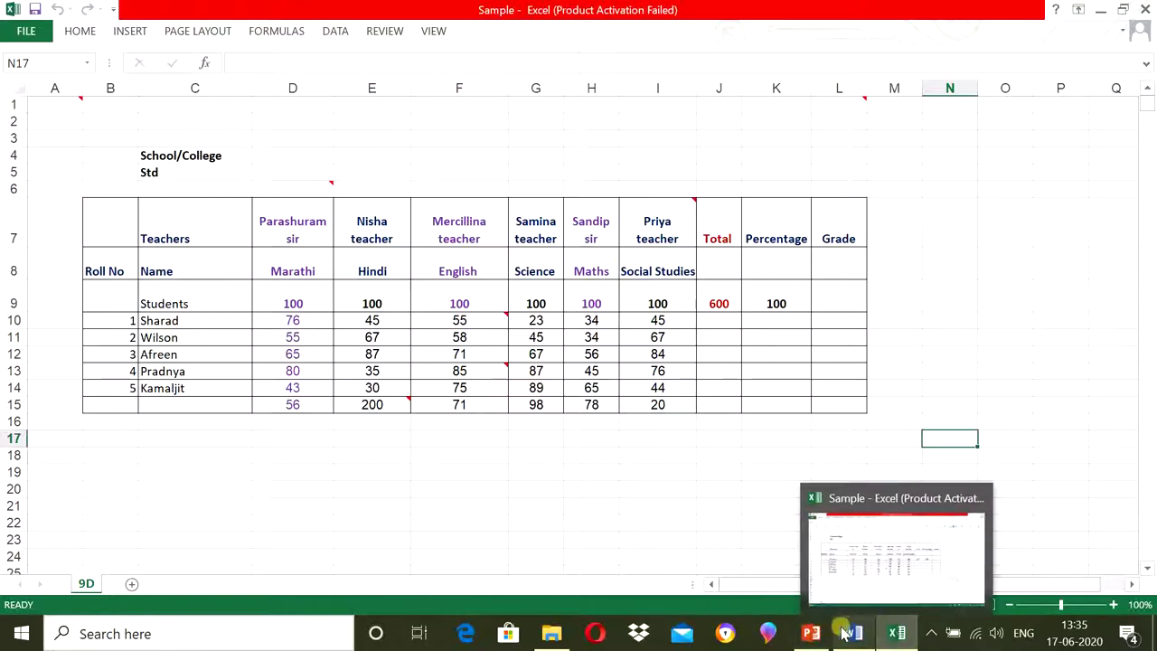
In PowerPoint, show General Options for the Research presentation's Save As to work from home
{"action": "left_click", "coordinate": [811, 632]}
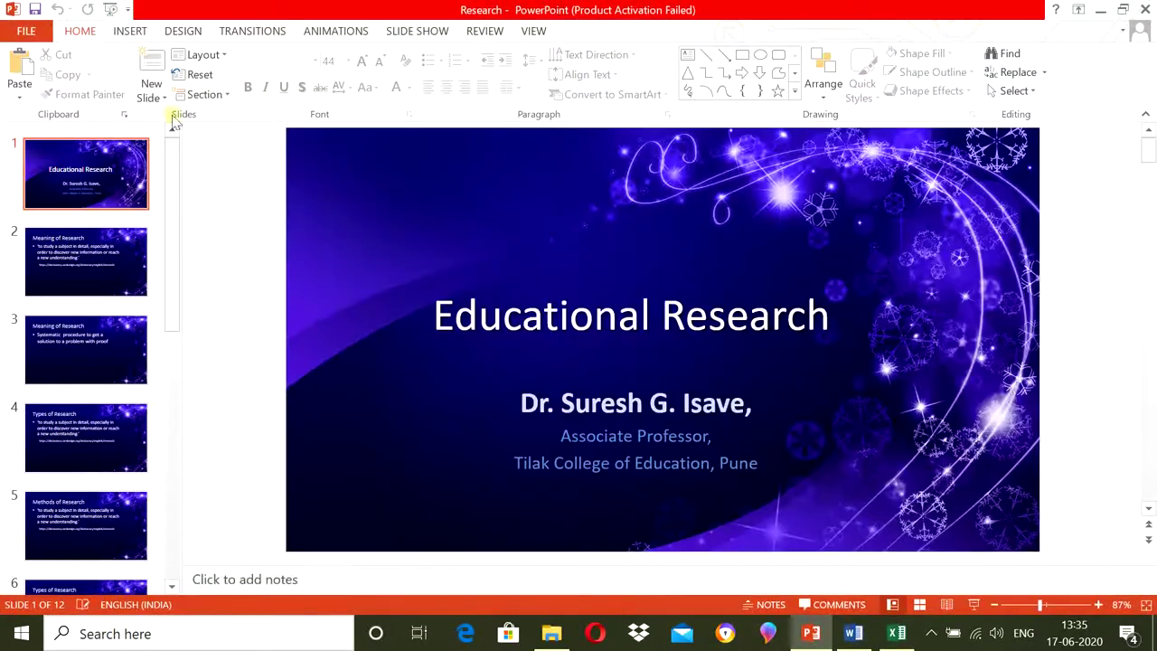
{"action": "left_click", "coordinate": [23, 38]}
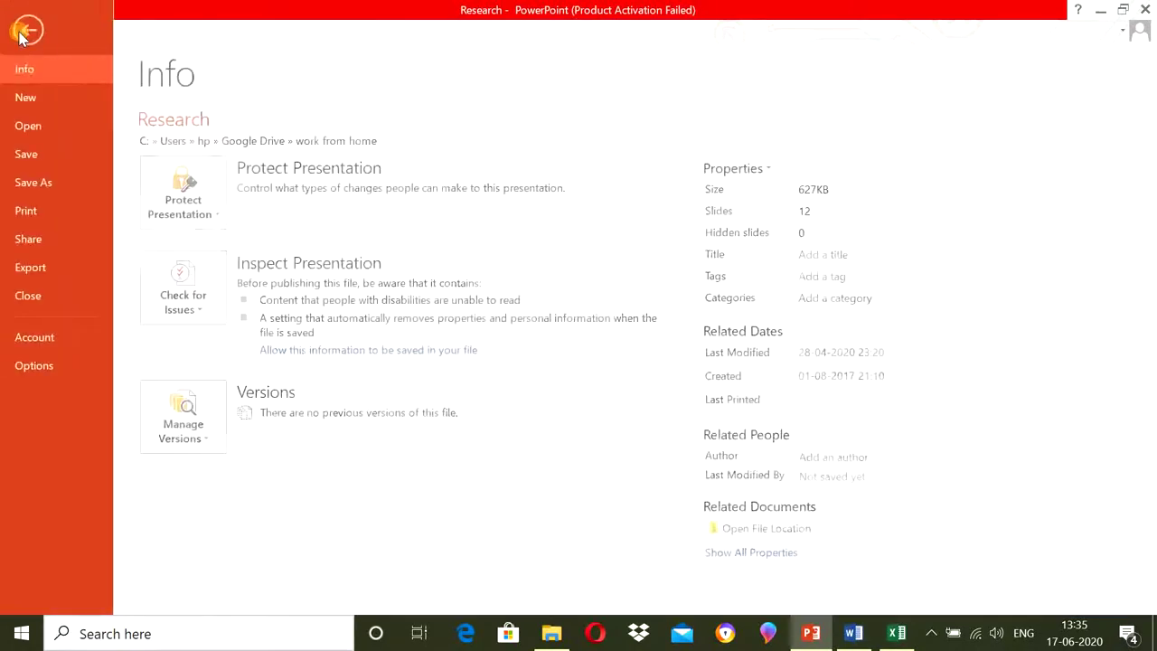
{"action": "left_click", "coordinate": [51, 180]}
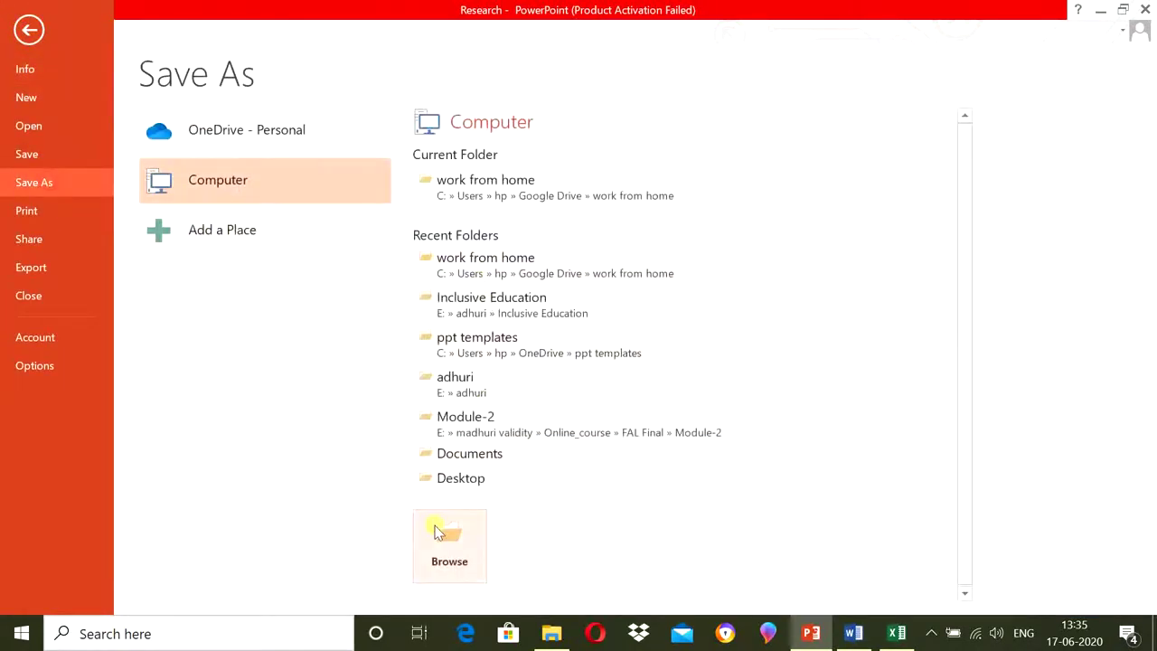
{"action": "left_click", "coordinate": [529, 204]}
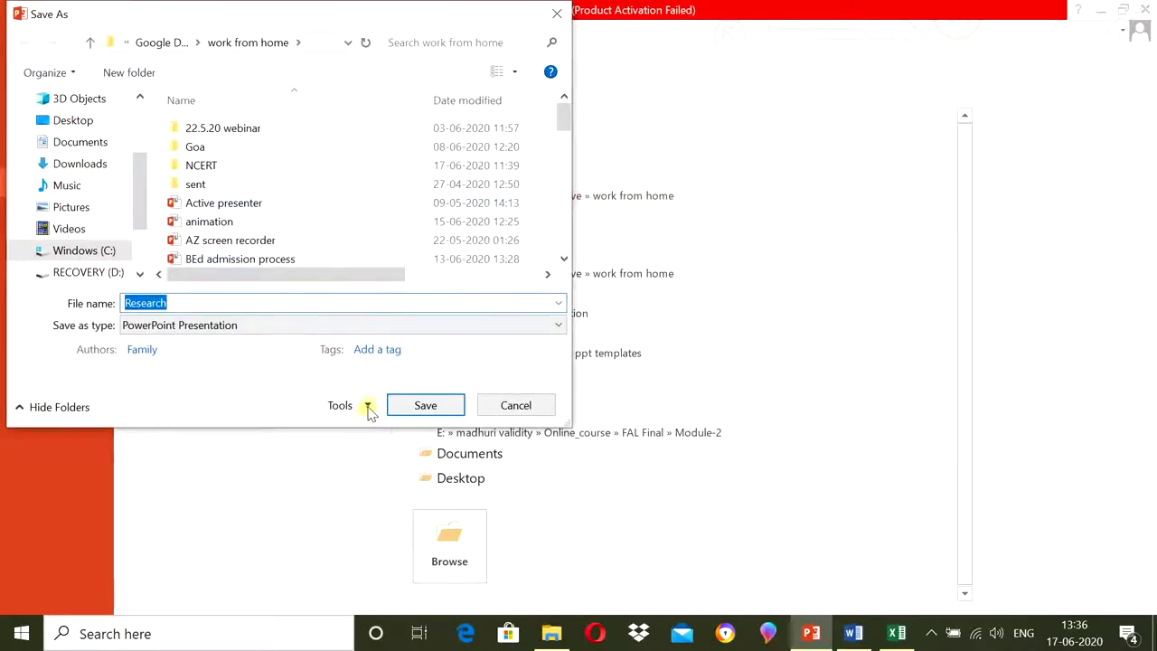
{"action": "left_click", "coordinate": [369, 407]}
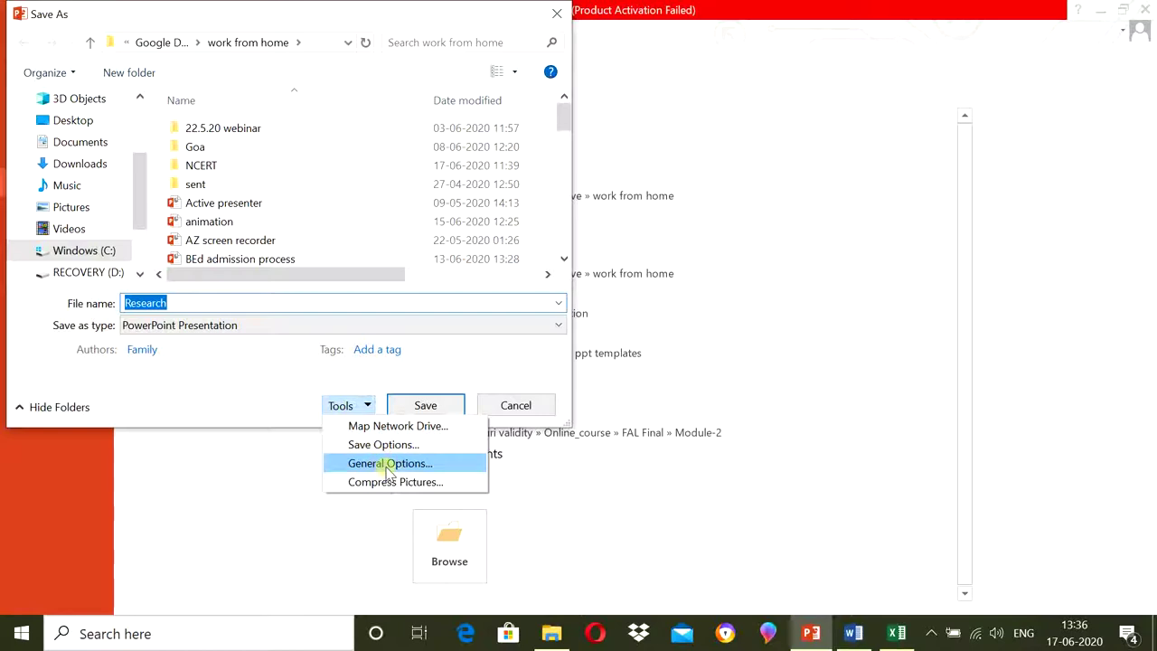
{"action": "left_click", "coordinate": [387, 465]}
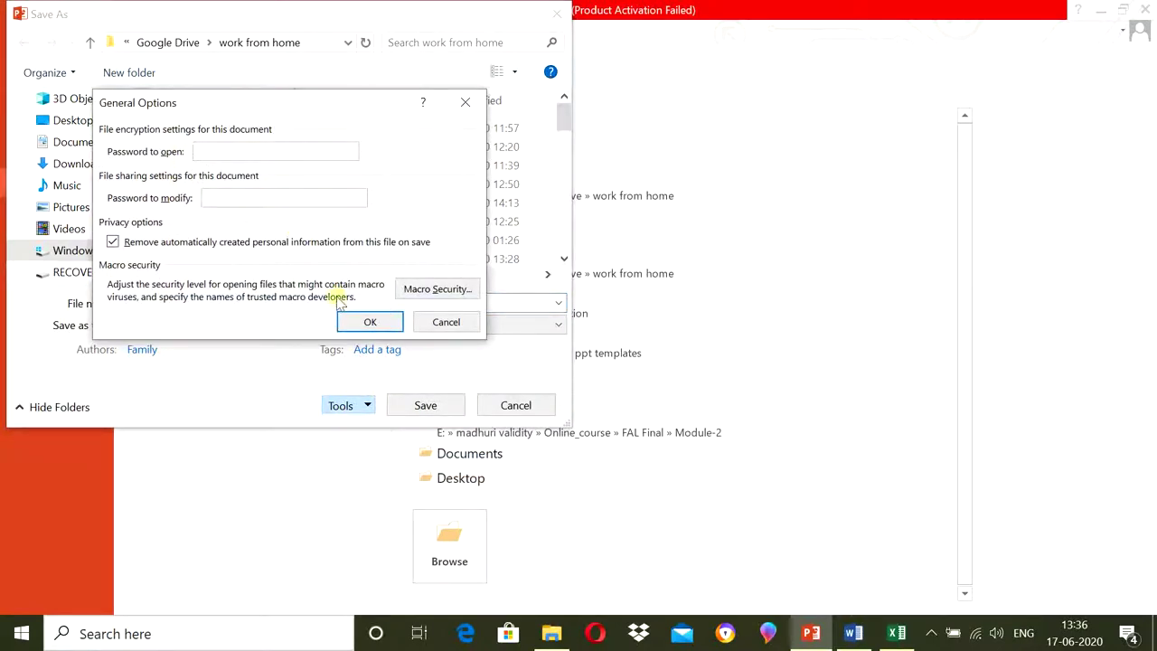
Cancel General Options and the Save As dialog, then bring Word's Script sample forward
{"action": "left_click", "coordinate": [445, 322]}
{"action": "left_click", "coordinate": [506, 405]}
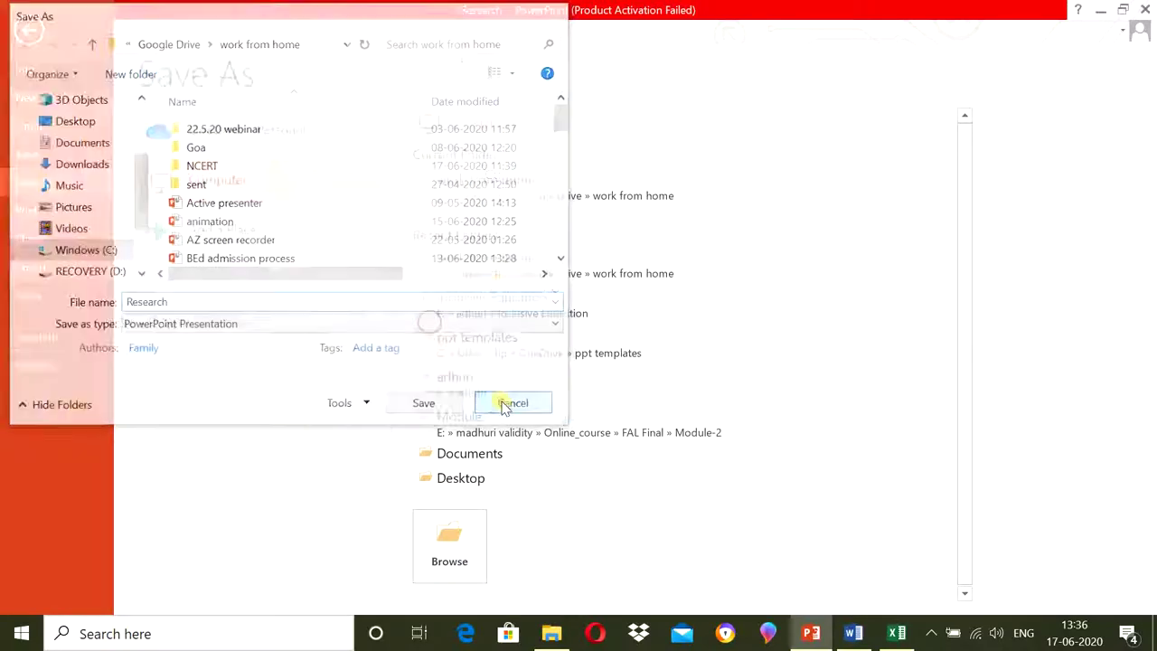
{"action": "left_click", "coordinate": [853, 633]}
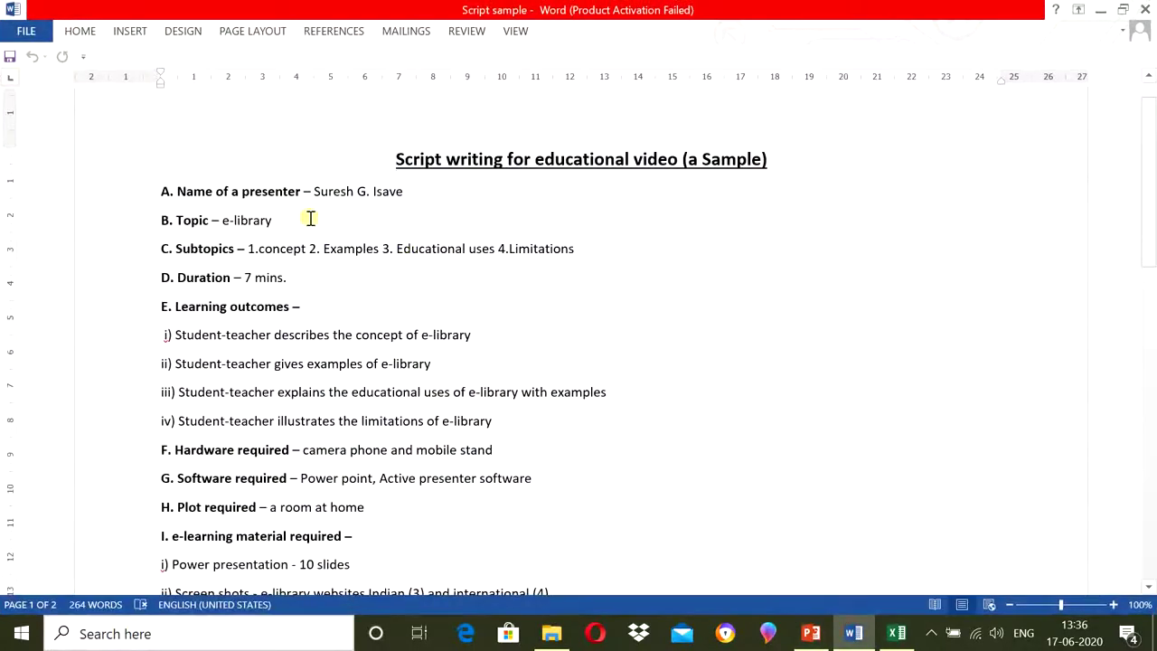
Show Script sample's General Options from Save As > Browse, then cancel both dialogs unchanged
{"action": "left_click", "coordinate": [27, 33]}
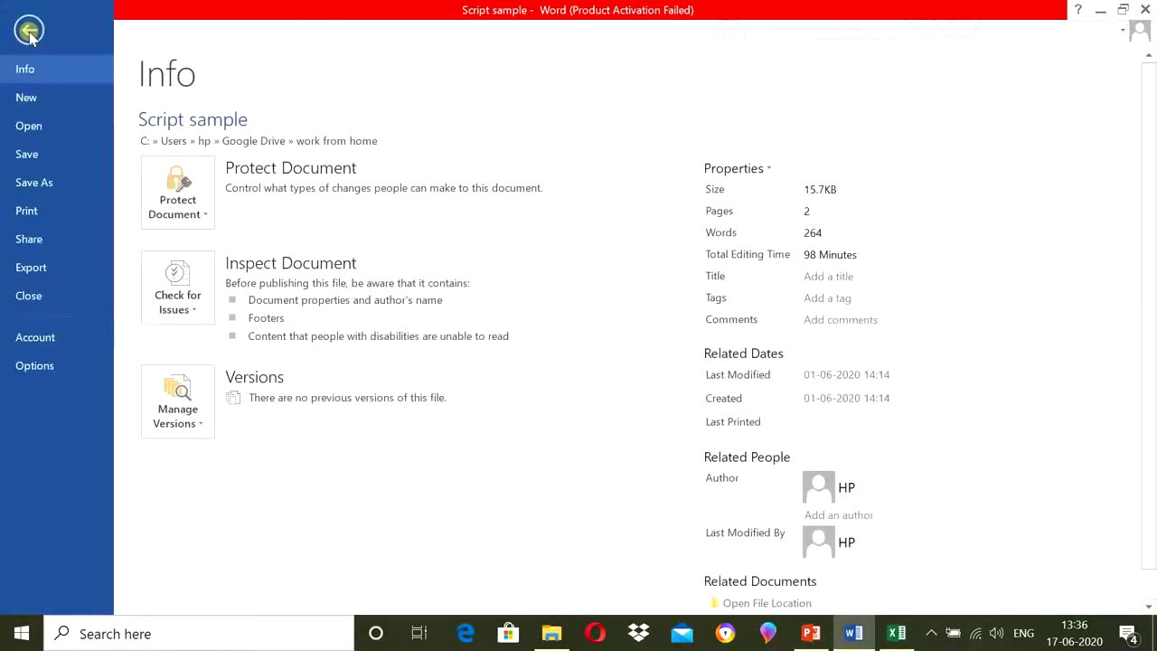
{"action": "left_click", "coordinate": [56, 185]}
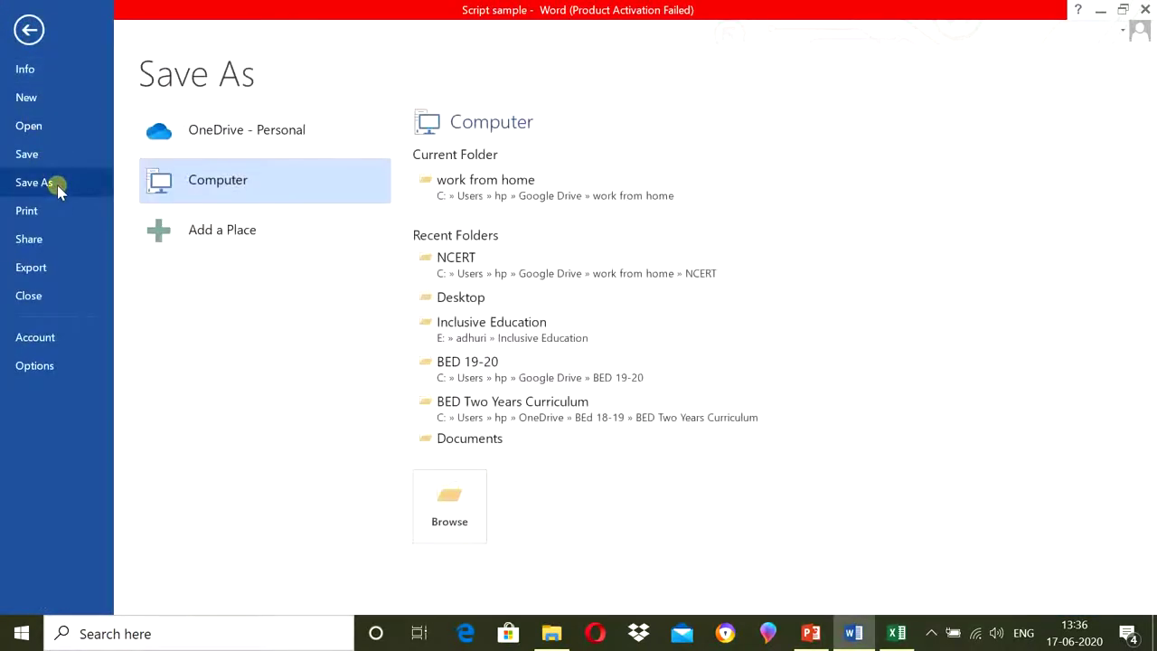
{"action": "left_click", "coordinate": [472, 515]}
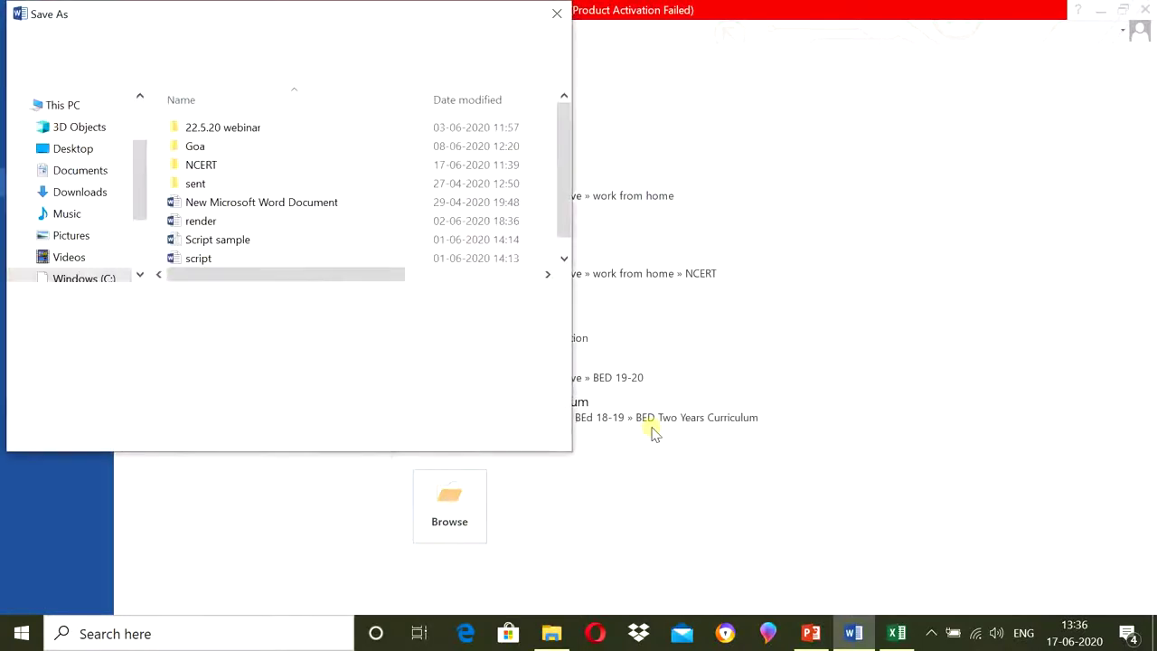
{"action": "left_click", "coordinate": [366, 431]}
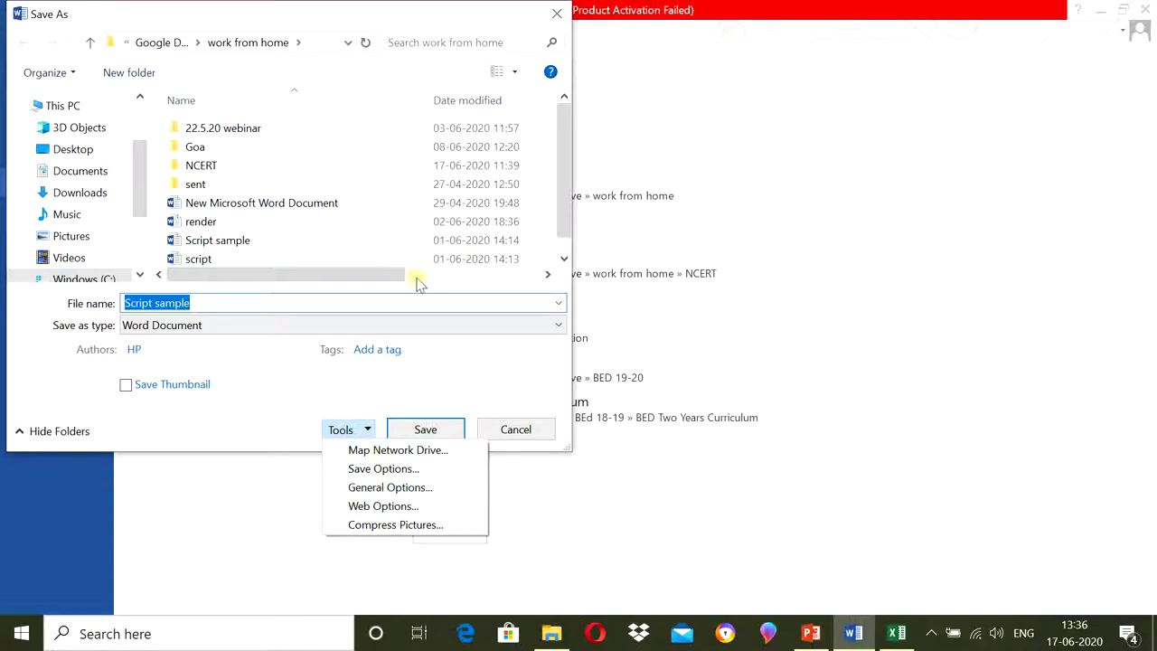
{"action": "left_click", "coordinate": [398, 487]}
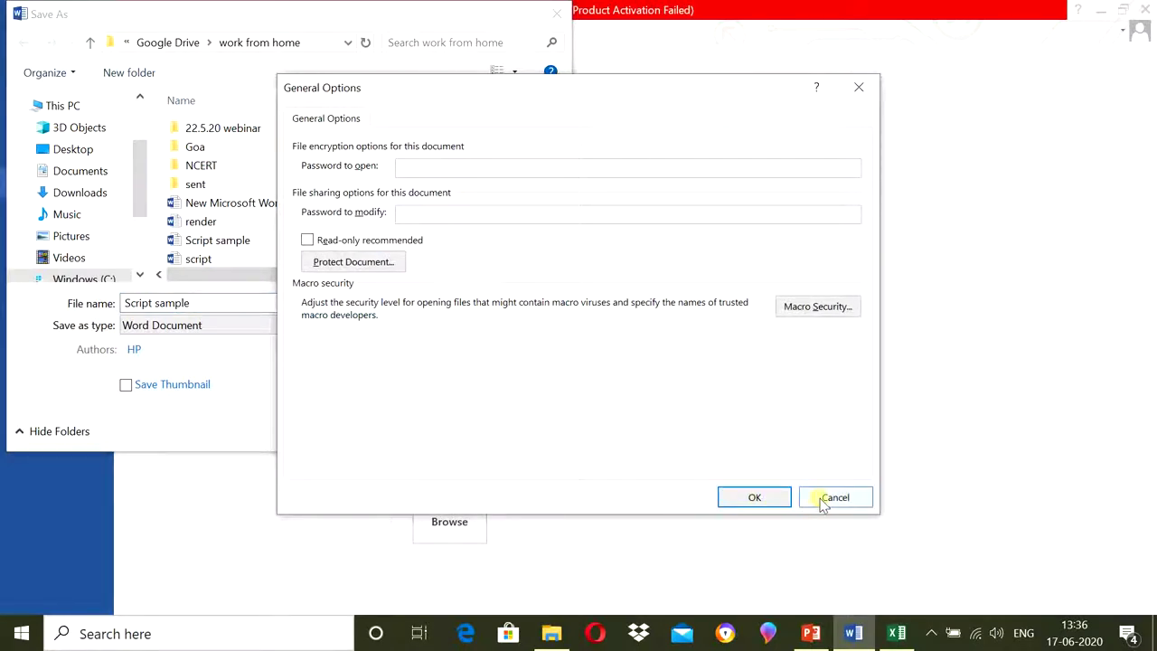
{"action": "left_click", "coordinate": [780, 504]}
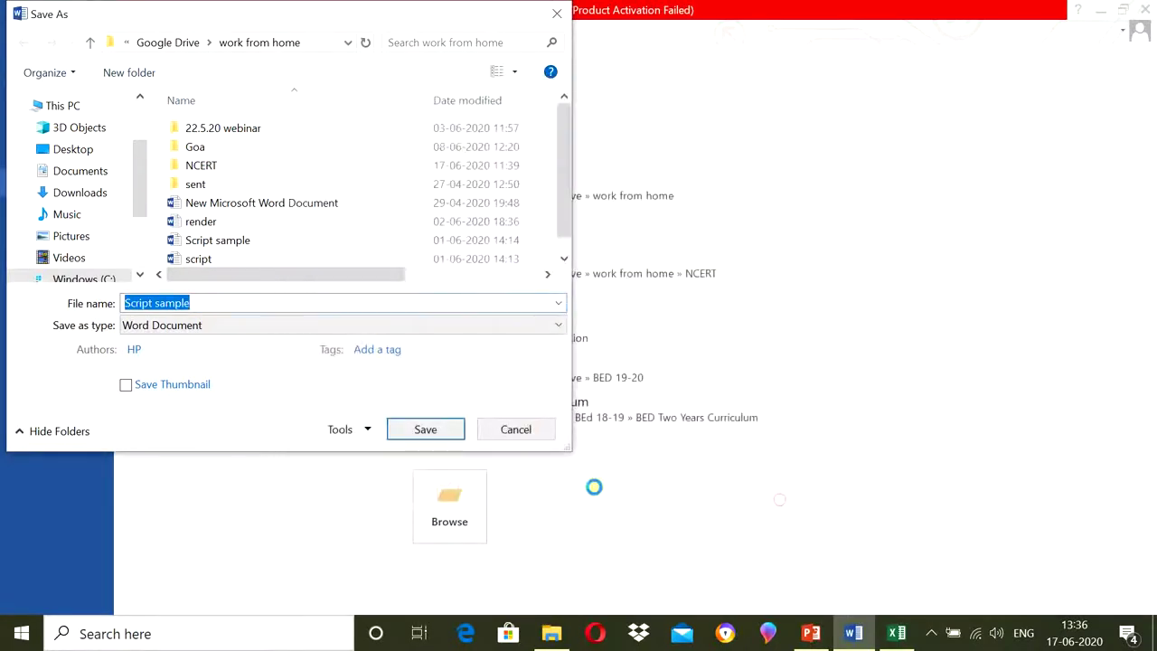
{"action": "left_click", "coordinate": [512, 437]}
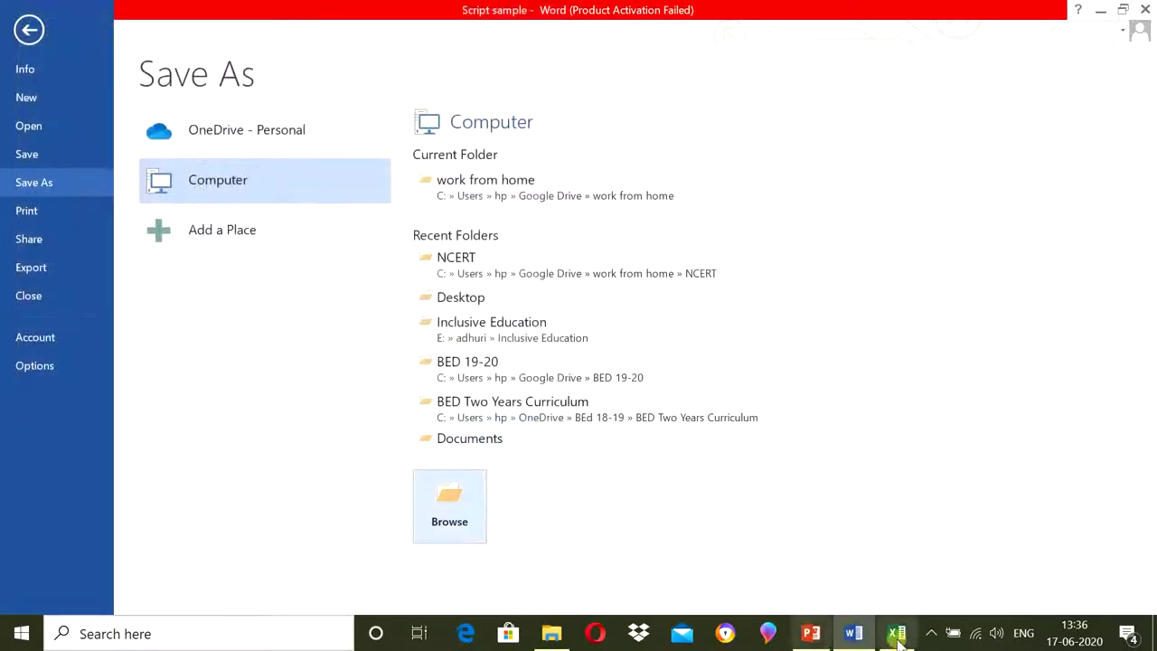
In Excel, start Protect Workbook > Encrypt with Password and type a password
{"action": "left_click", "coordinate": [896, 632]}
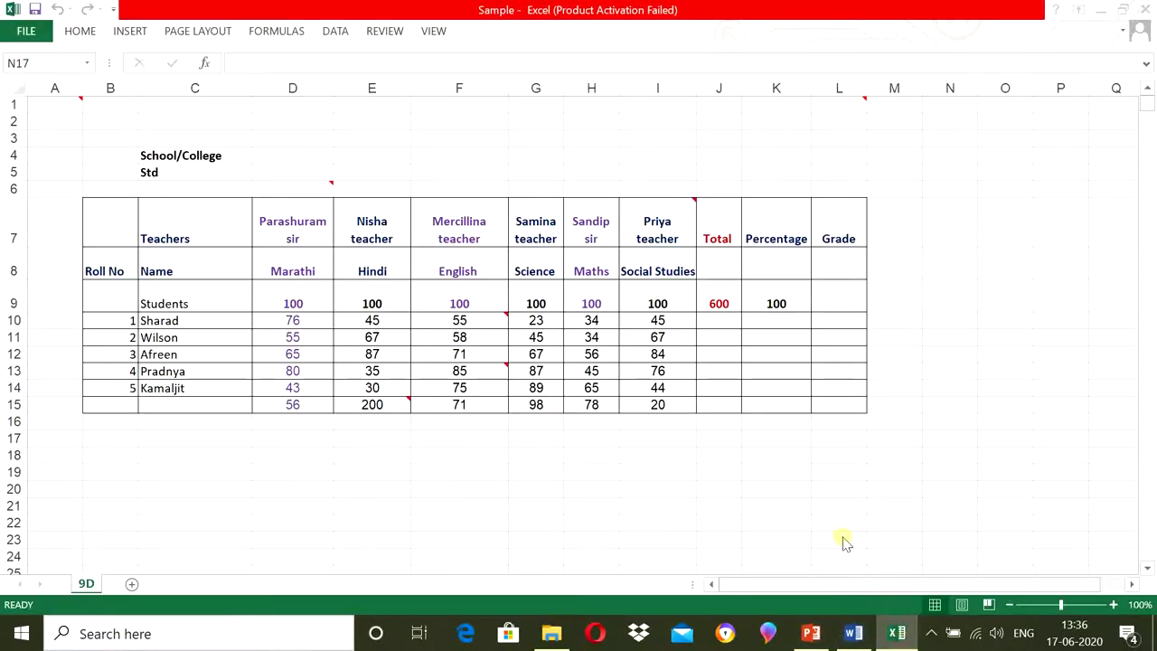
{"action": "left_click", "coordinate": [27, 31]}
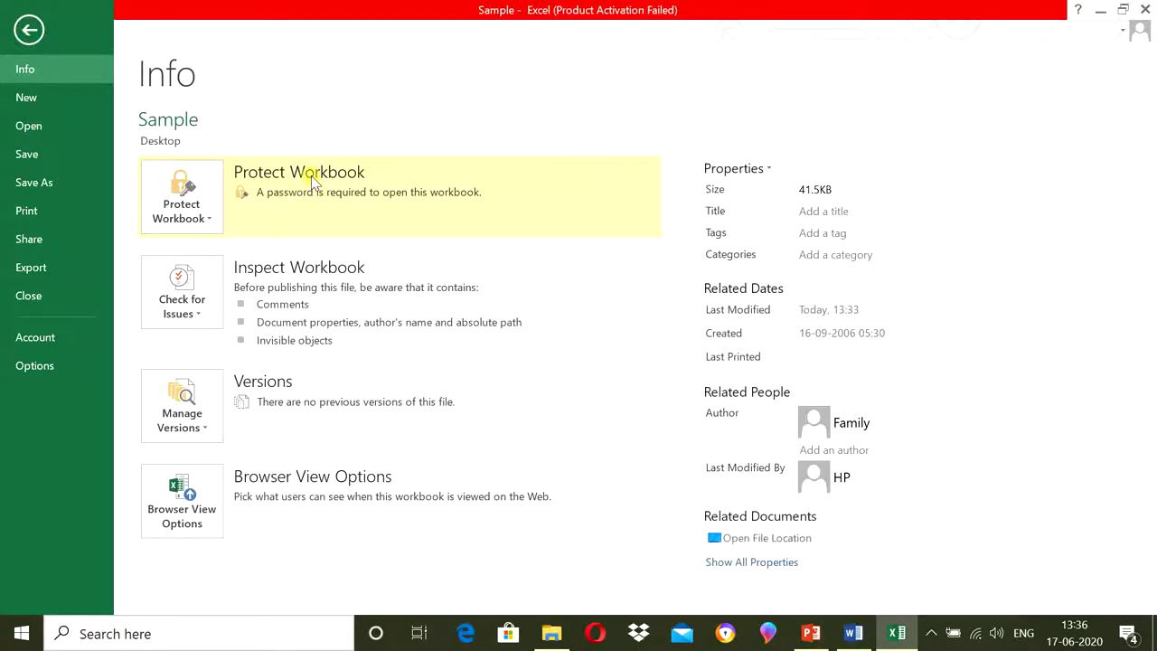
{"action": "left_click", "coordinate": [210, 213]}
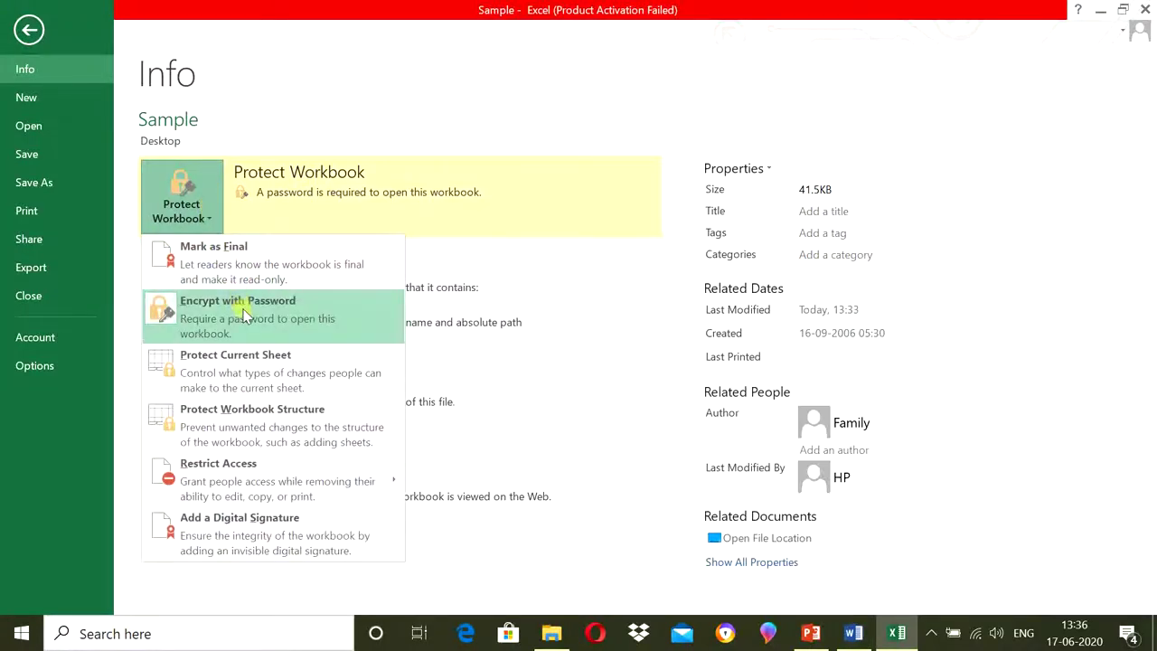
{"action": "left_click", "coordinate": [244, 312]}
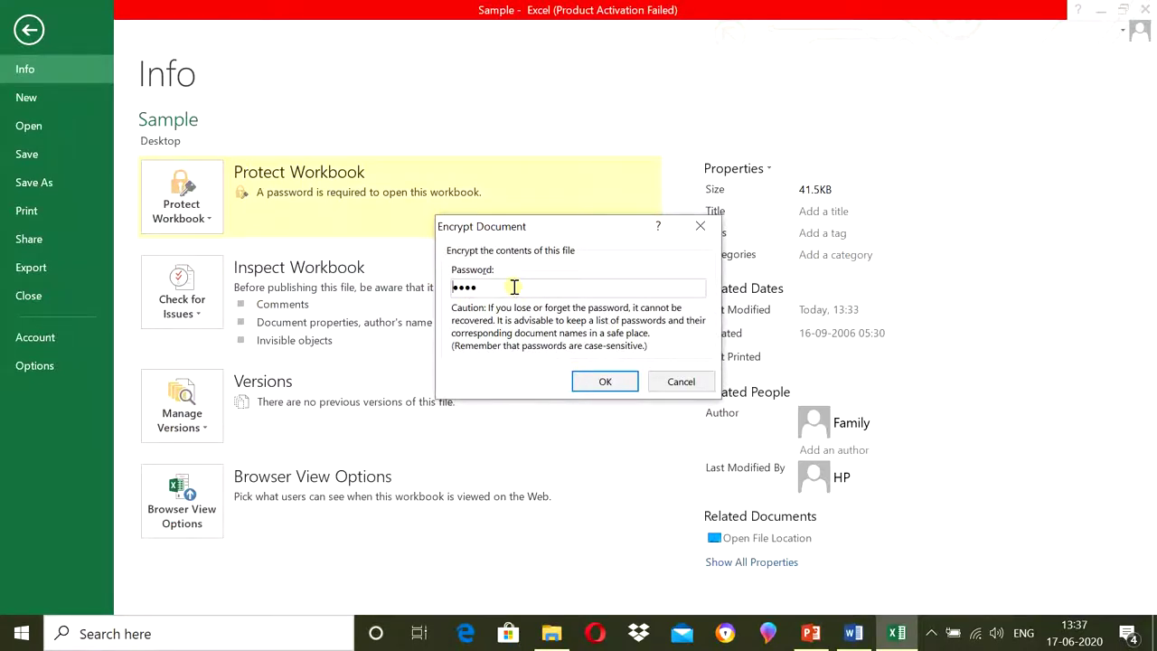
Cancel the encryption prompt without changes and return to the Sample worksheet
{"action": "left_click", "coordinate": [604, 383]}
{"action": "left_click", "coordinate": [678, 384]}
{"action": "left_click", "coordinate": [680, 381]}
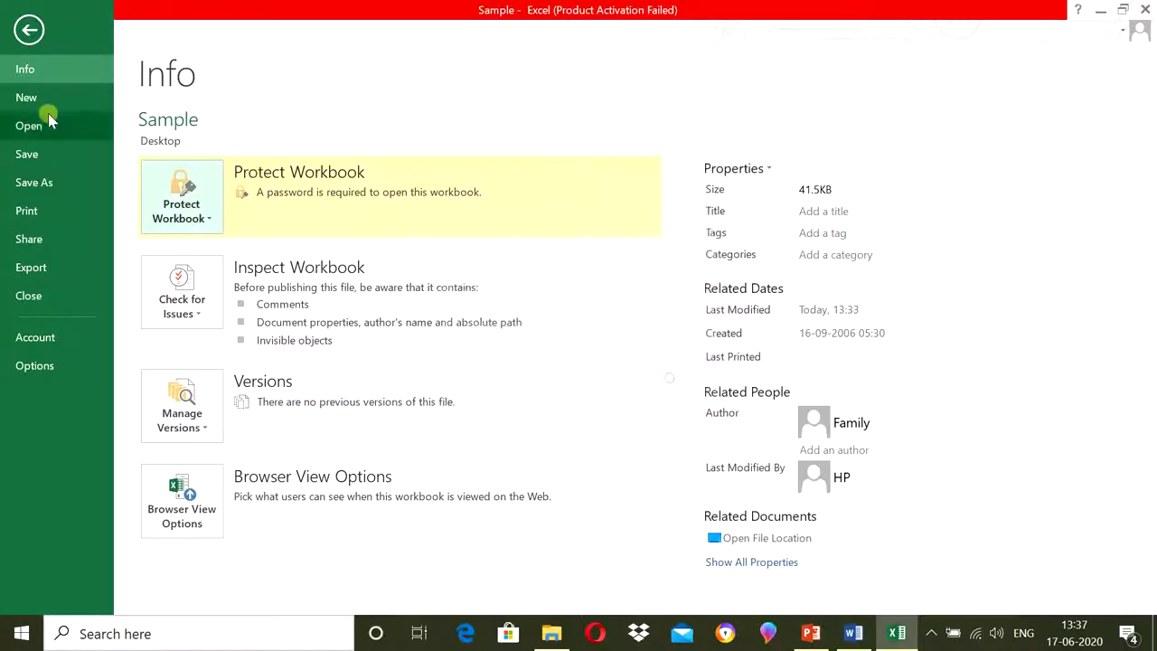
{"action": "left_click", "coordinate": [28, 32]}
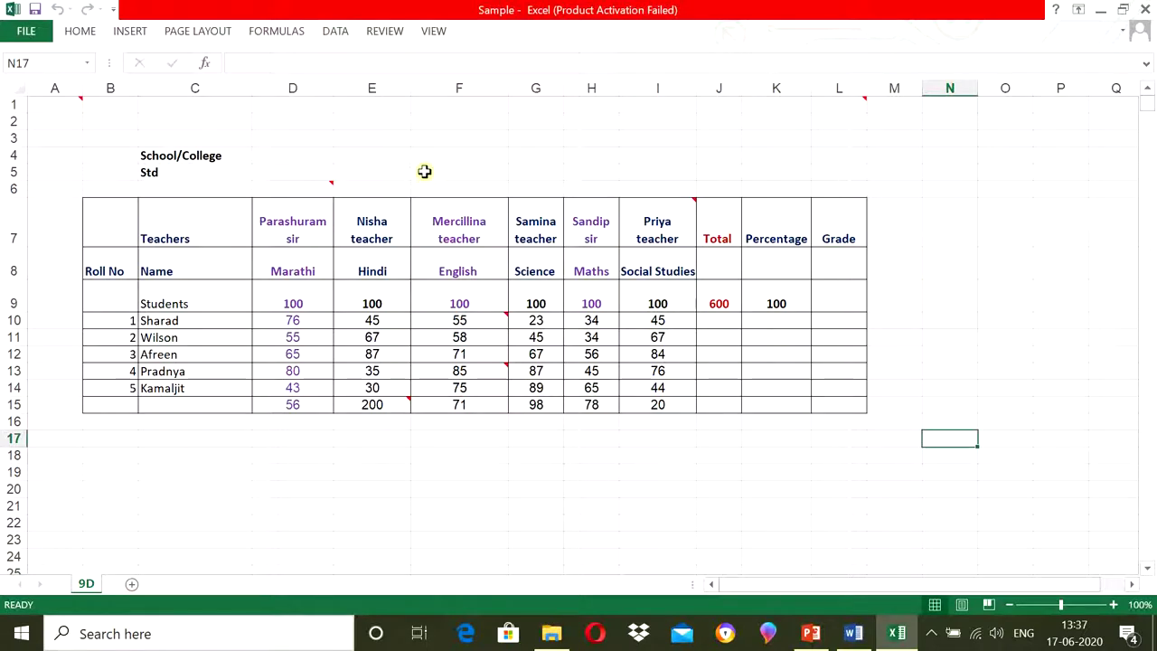
Open General Options from the Save As > Browse dialog for Sample
{"action": "left_click", "coordinate": [25, 36]}
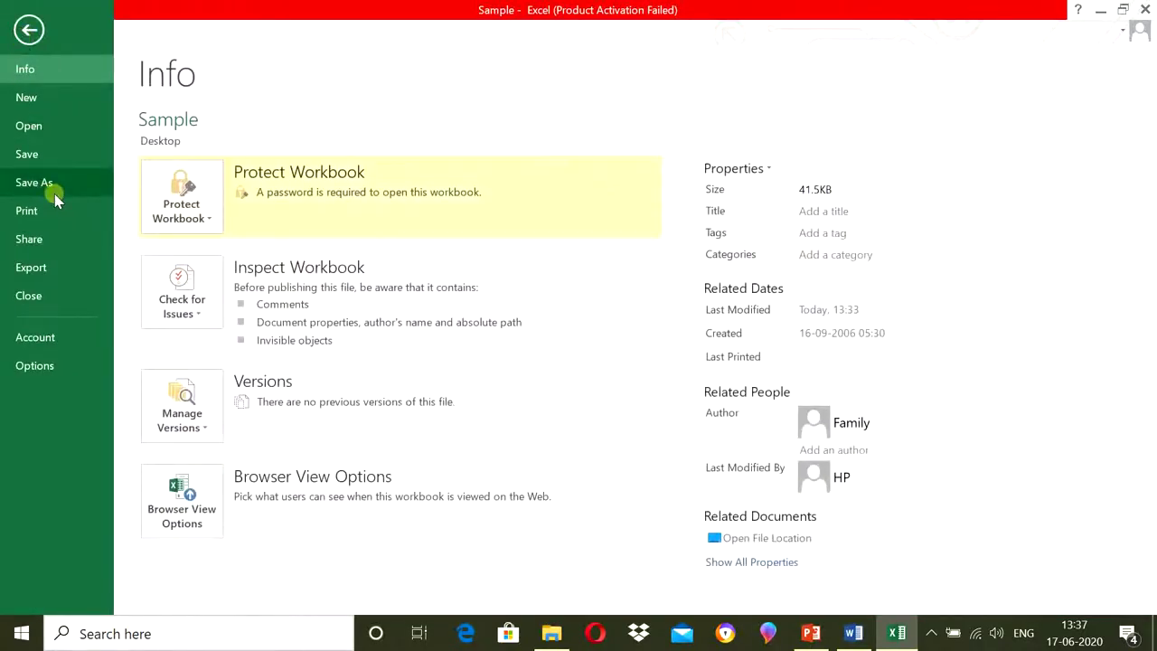
{"action": "left_click", "coordinate": [56, 186]}
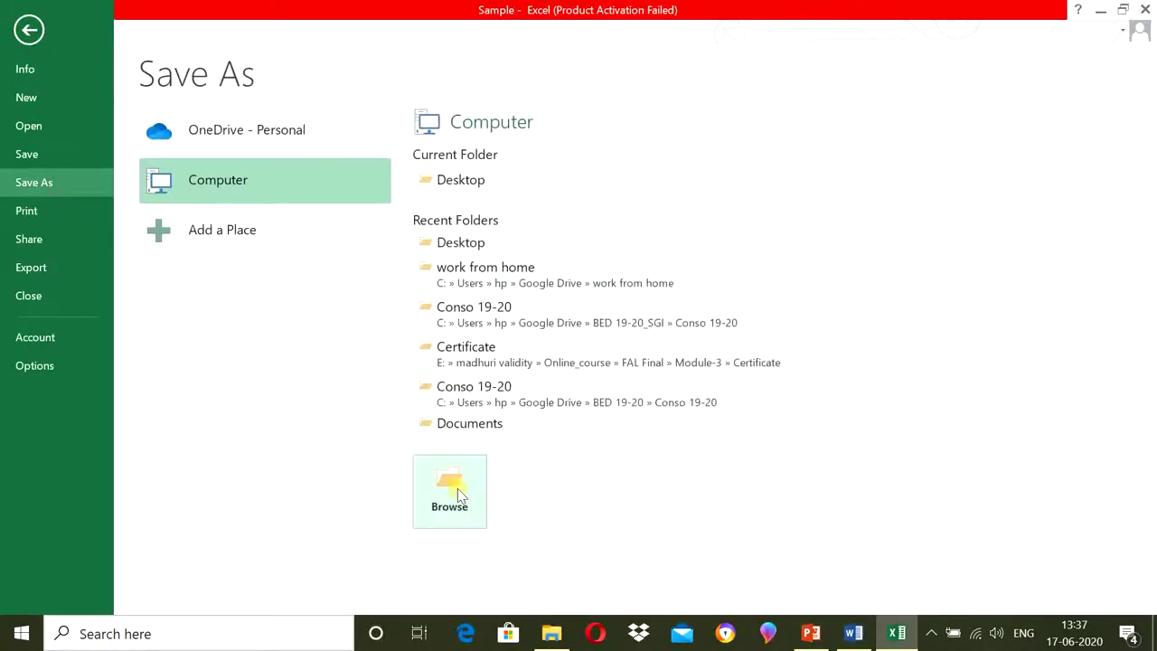
{"action": "left_click", "coordinate": [457, 488]}
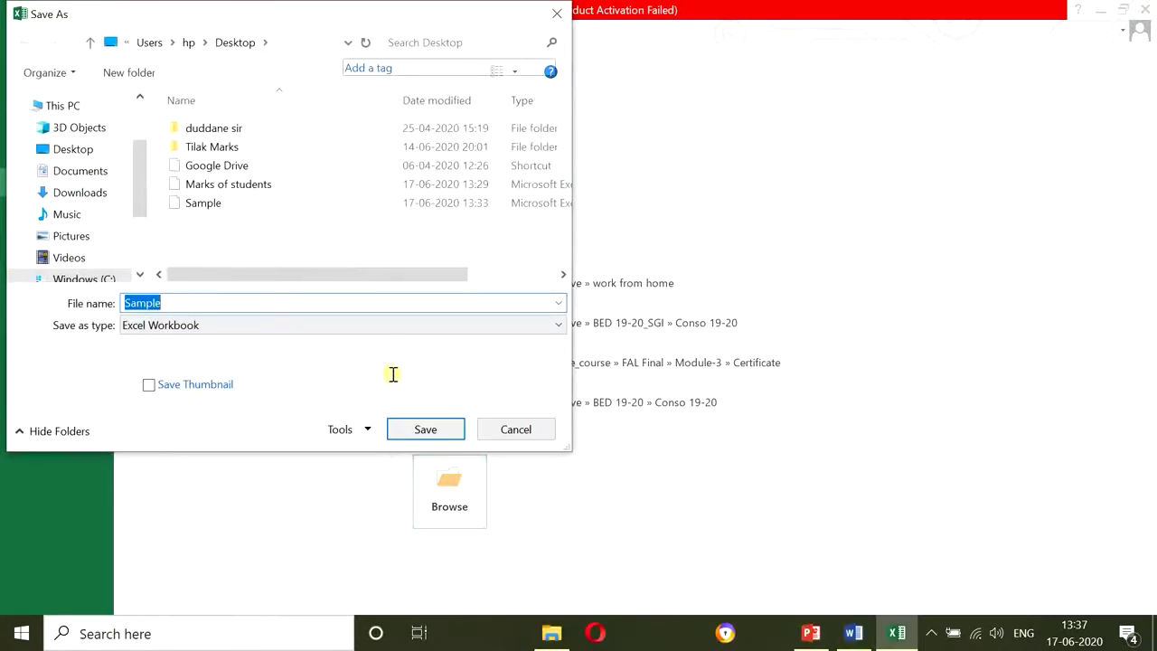
{"action": "left_click", "coordinate": [364, 429]}
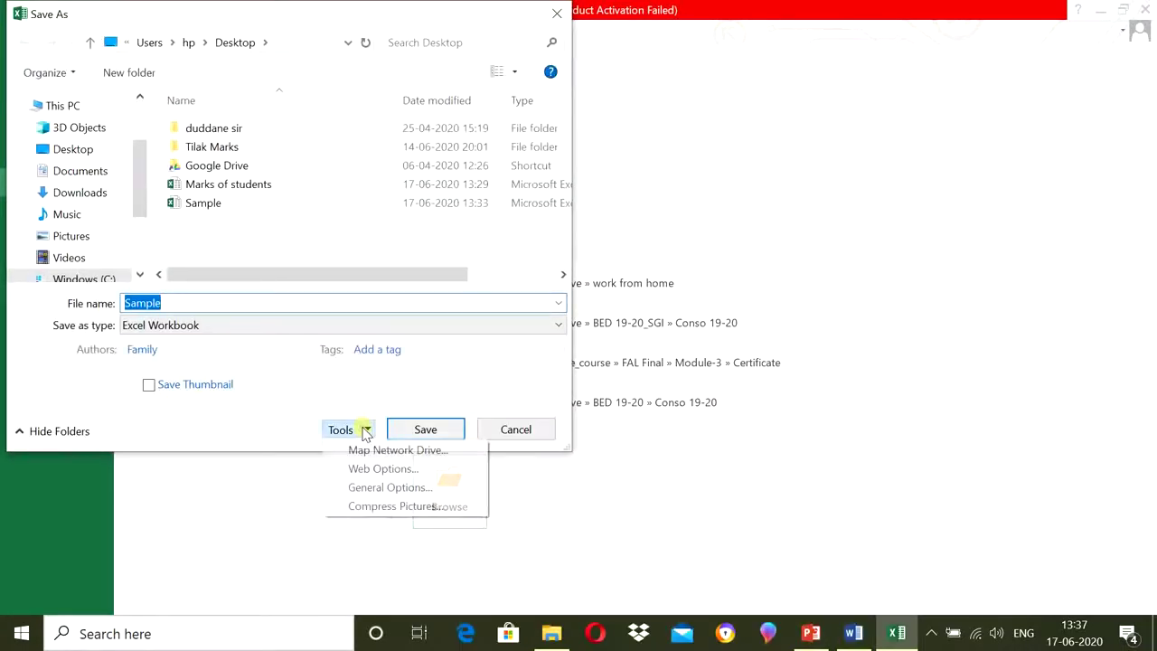
{"action": "left_click", "coordinate": [380, 488]}
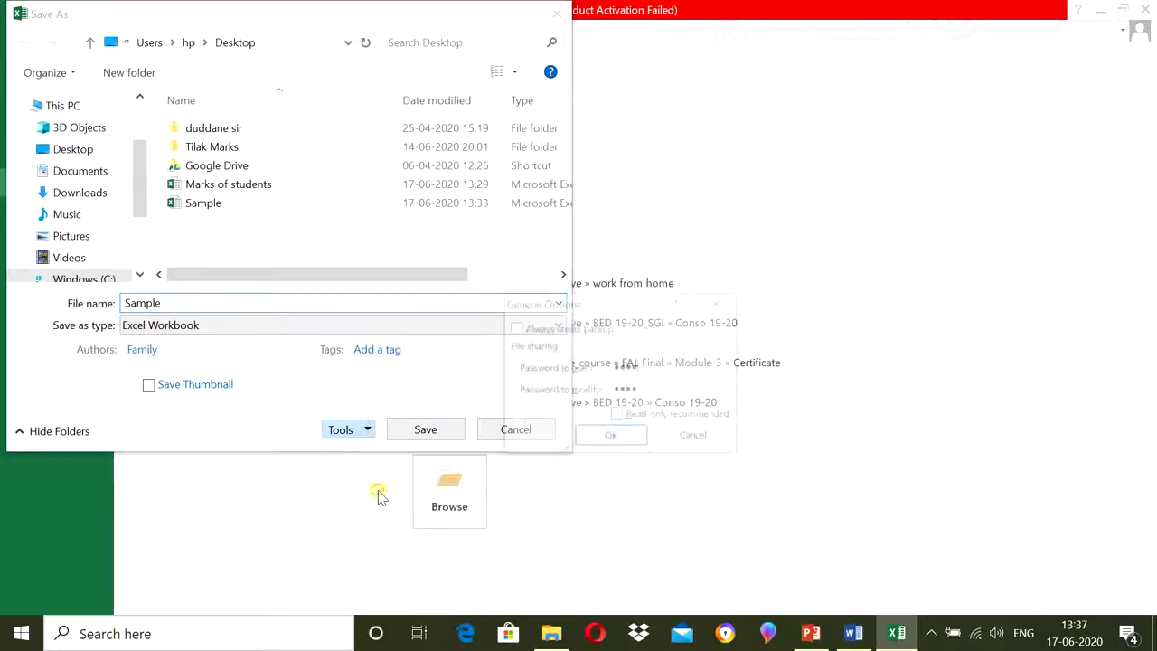
Edit the password to open, then save over Sample.xlsx on the Desktop, replacing it
{"action": "left_click", "coordinate": [666, 368]}
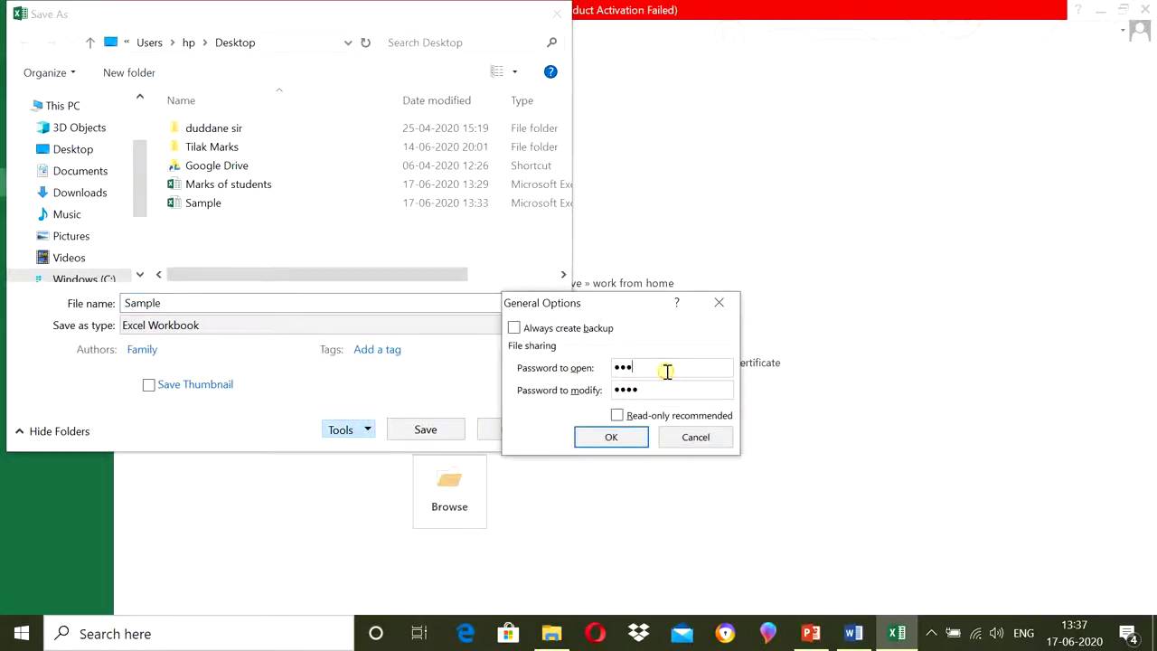
{"action": "key", "text": "BackSpace"}
{"action": "key", "text": "BackSpace"}
{"action": "left_click", "coordinate": [622, 440]}
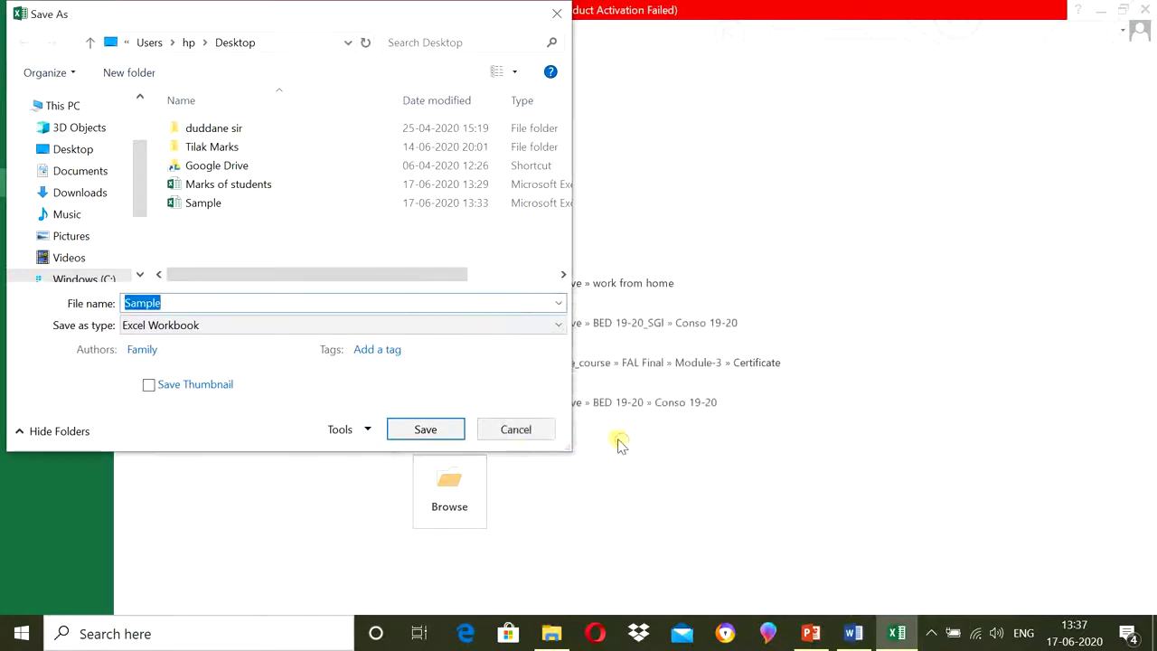
{"action": "left_click", "coordinate": [425, 430]}
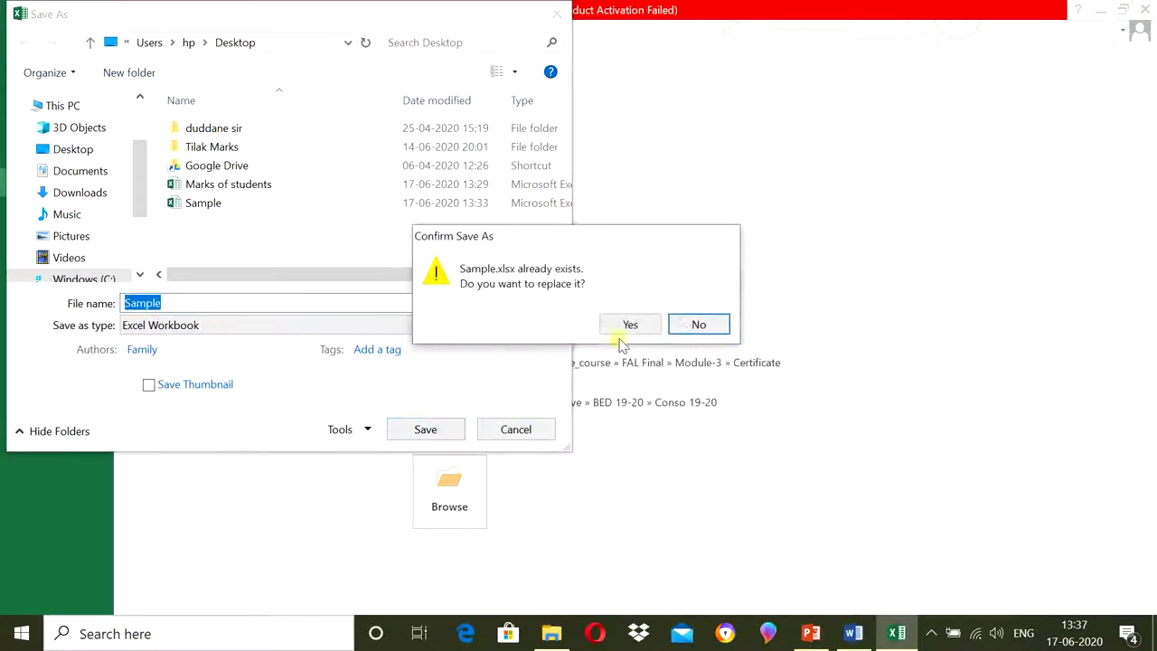
{"action": "left_click", "coordinate": [630, 323]}
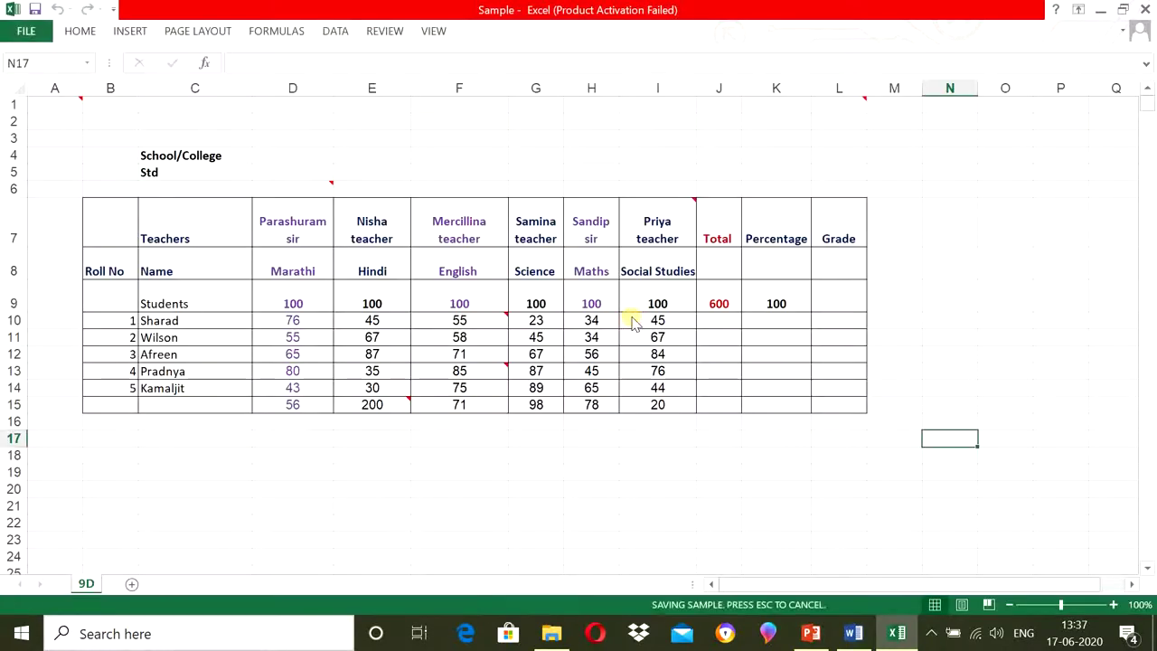
Close Excel, minimize Word and PowerPoint, reopen Sample from the desktop, and dismiss activation
{"action": "left_click", "coordinate": [1150, 9]}
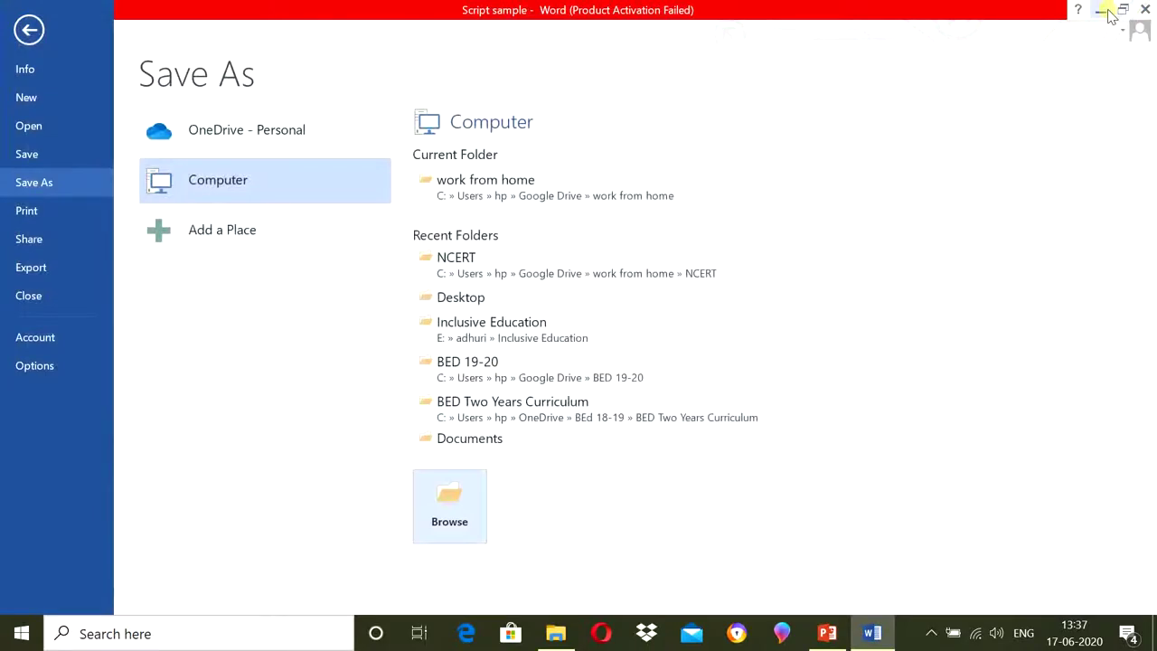
{"action": "left_click", "coordinate": [1106, 12]}
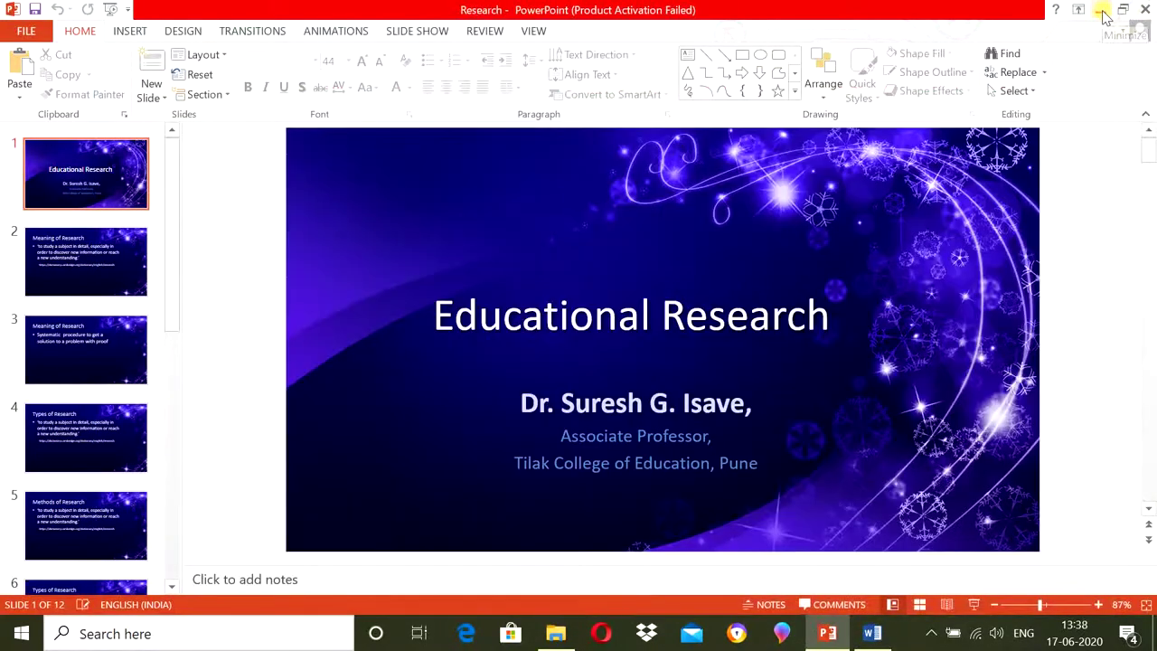
{"action": "left_click", "coordinate": [1102, 9]}
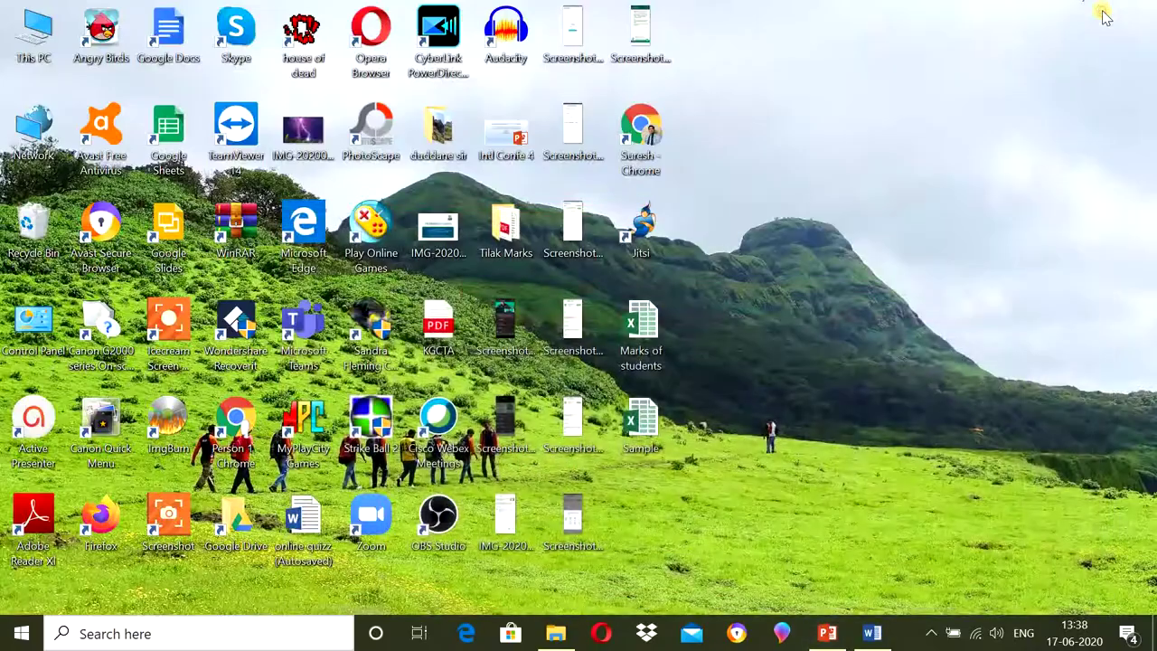
{"action": "left_click", "coordinate": [644, 420]}
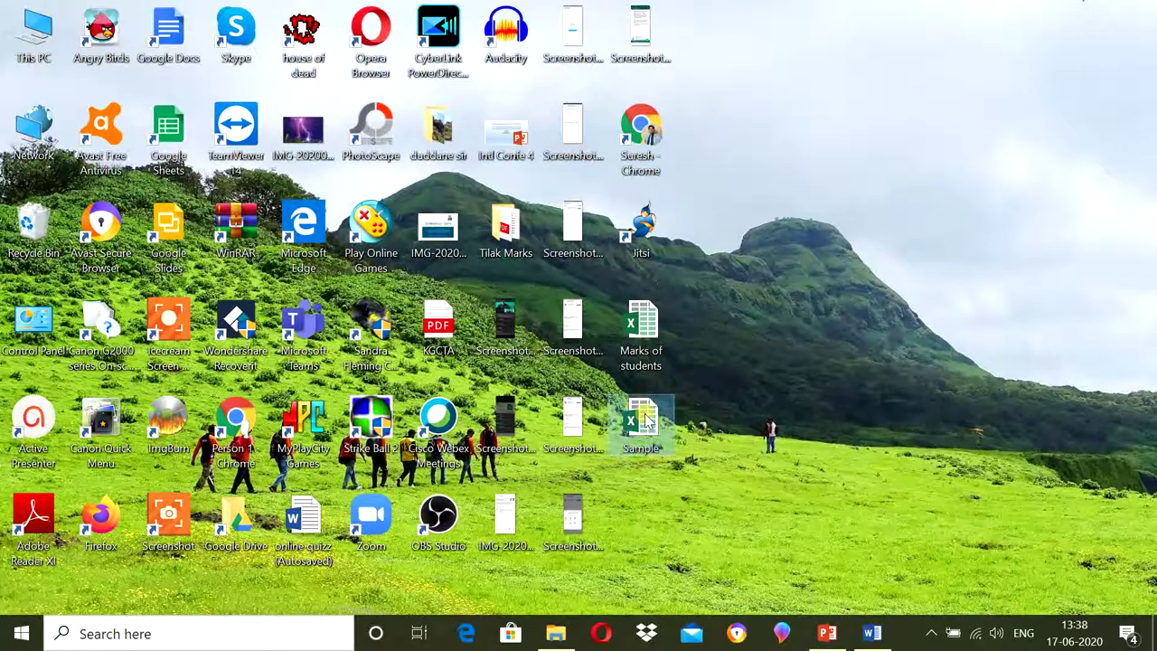
{"action": "double_click", "coordinate": [644, 420]}
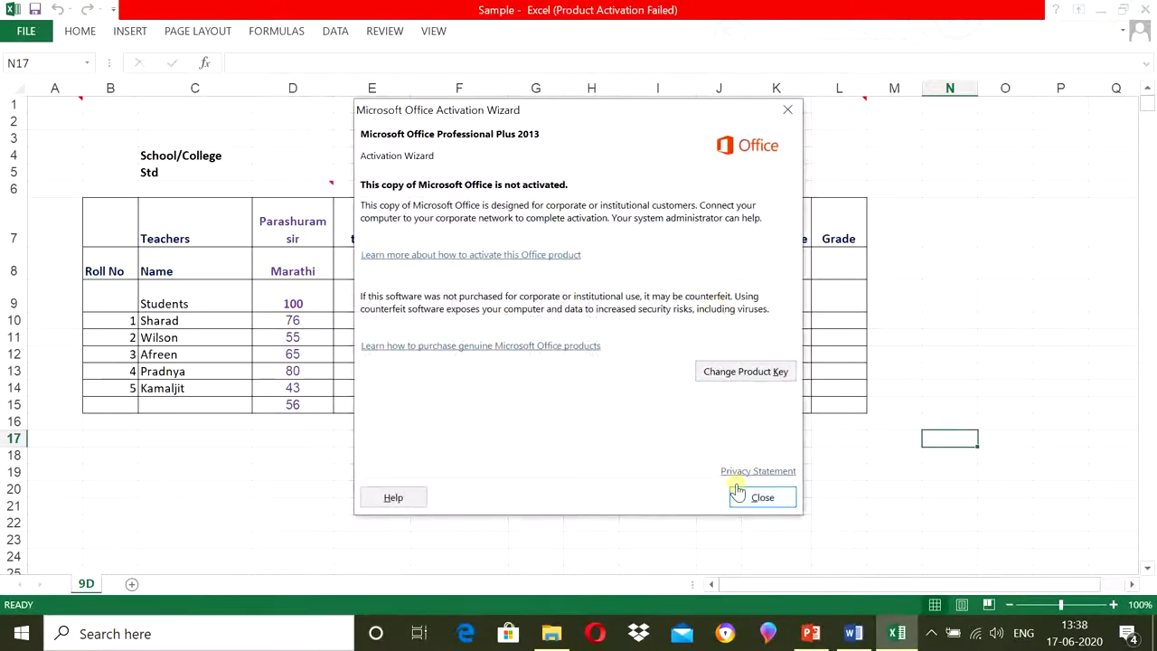
{"action": "left_click", "coordinate": [762, 498]}
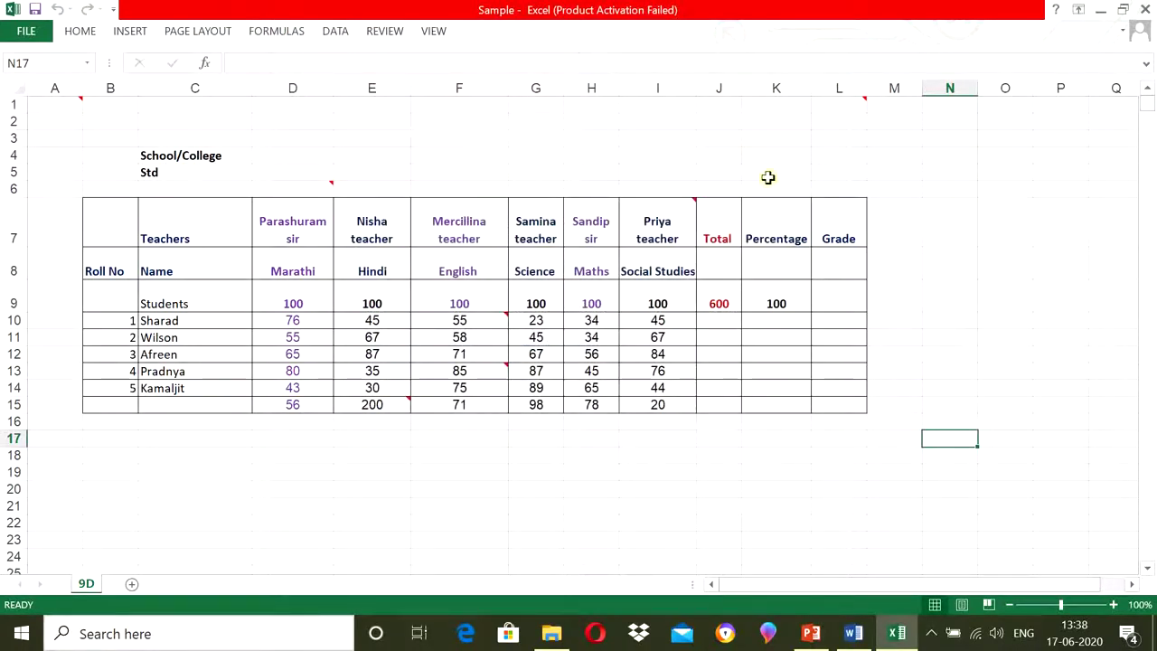